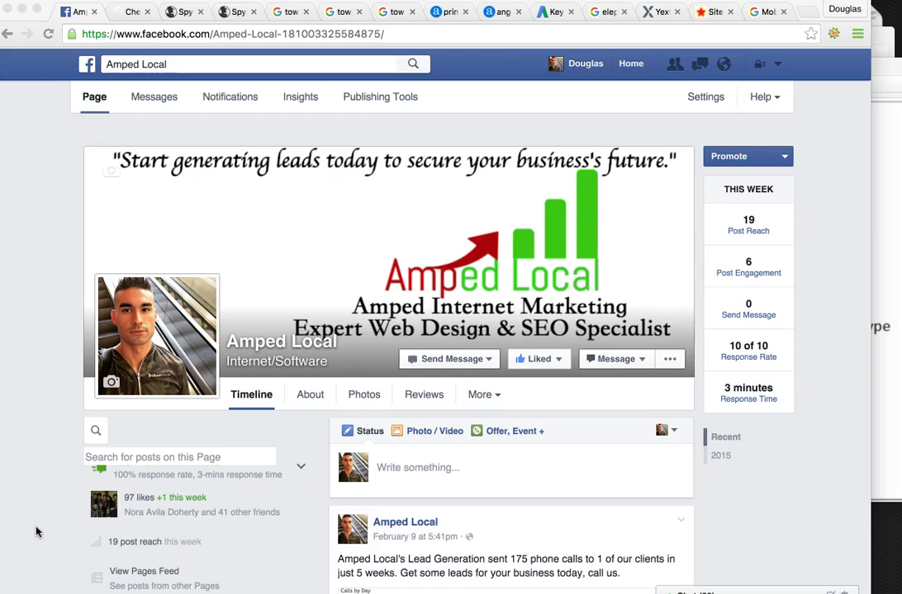
- Review the primarytowing.com homepage, including its header, contact details, social links and introductory text
click(80, 462)
click(124, 11)
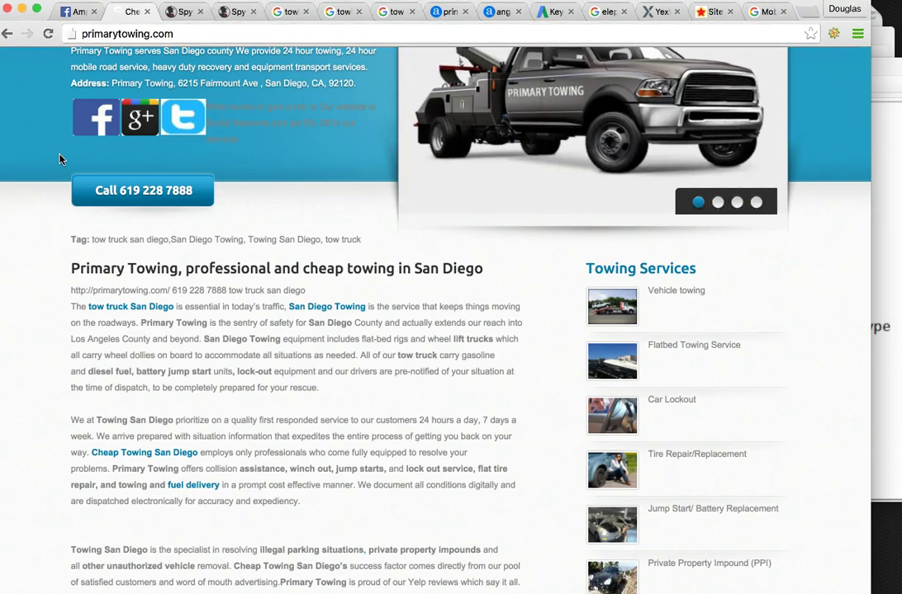
scroll(45, 213, up, 3)
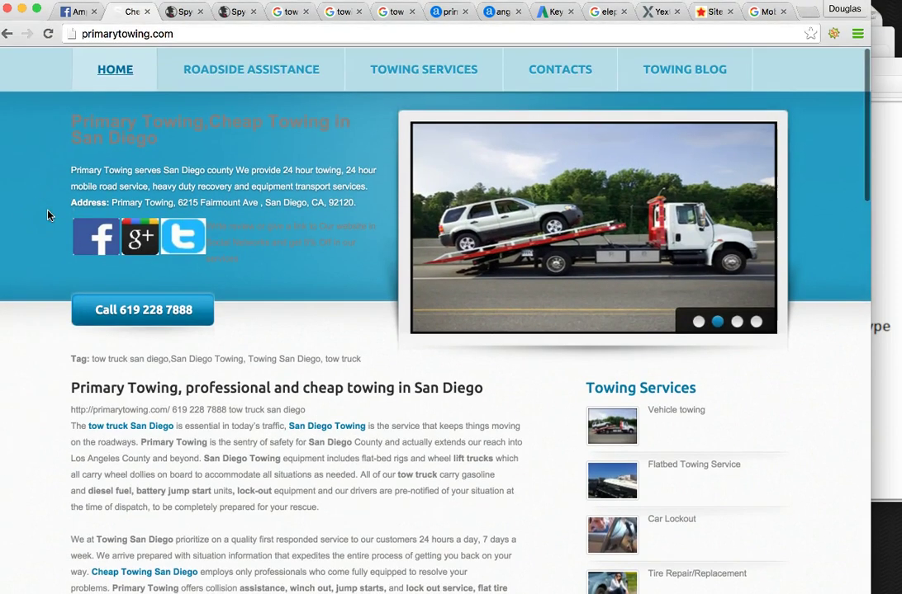
scroll(47, 215, down, 1)
scroll(47, 215, up, 1)
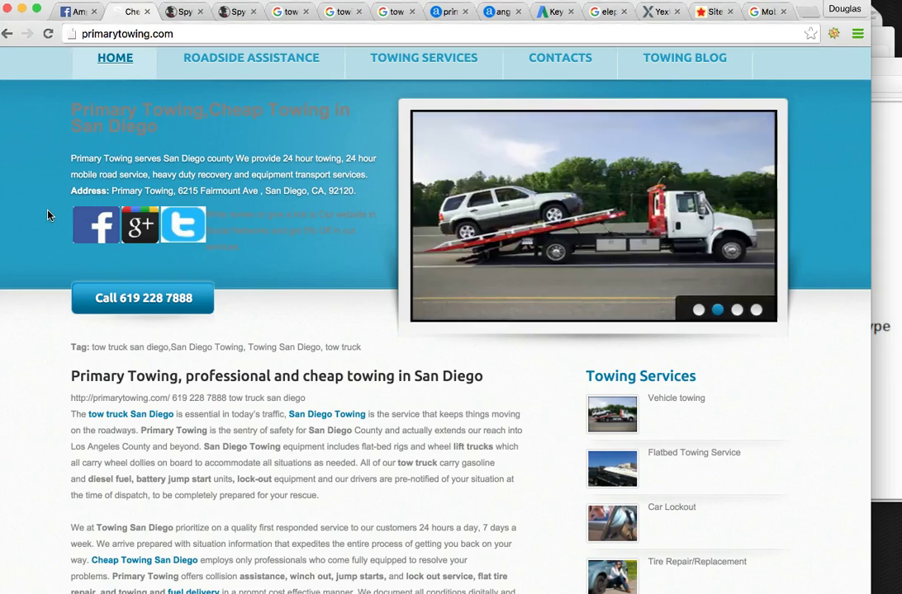
click(43, 178)
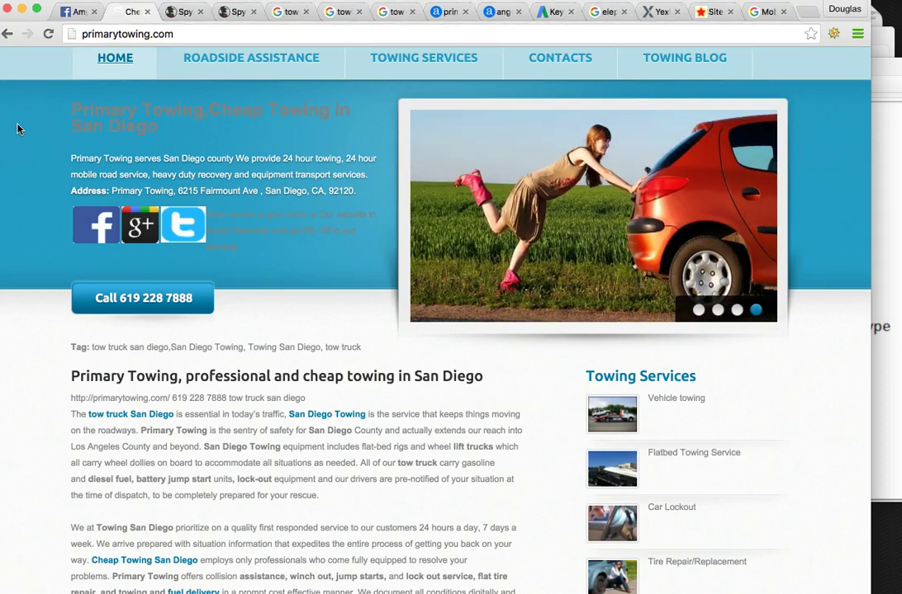
click(38, 77)
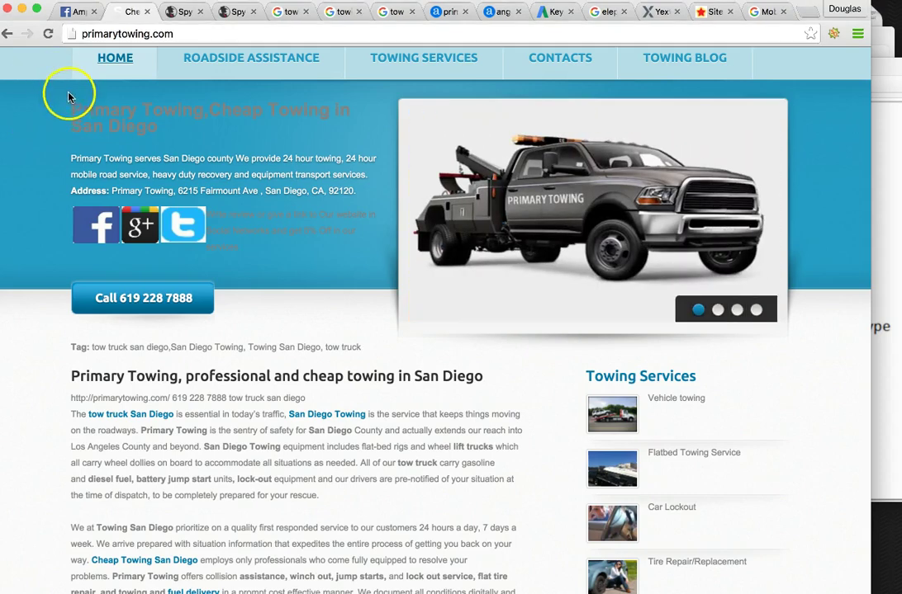
- Examine the SpyFu domain overview of primarytowing.com for organic and paid search figures, widening the browser window to fit the report
click(176, 18)
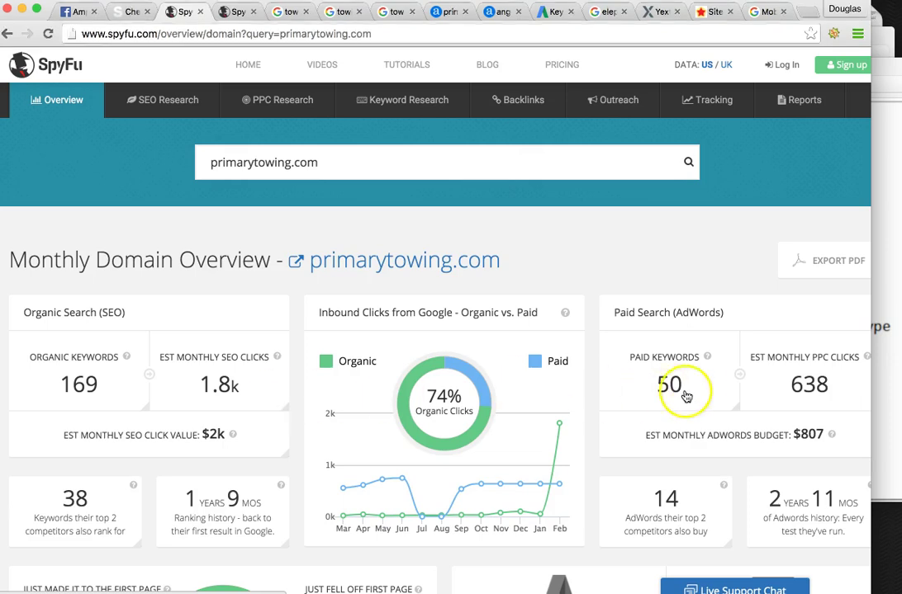
drag(872, 456, 887, 457)
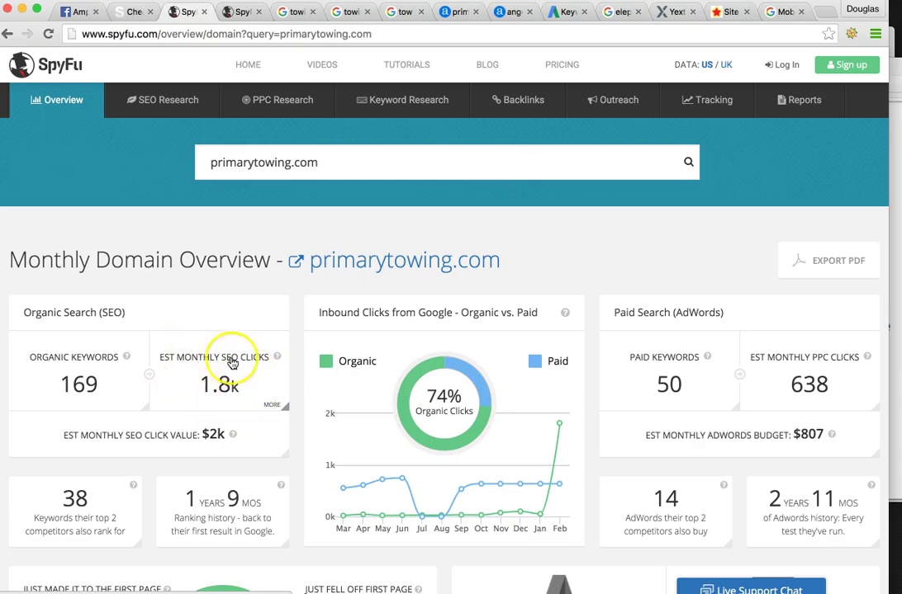
scroll(194, 363, down, 2)
scroll(198, 182, up, 1)
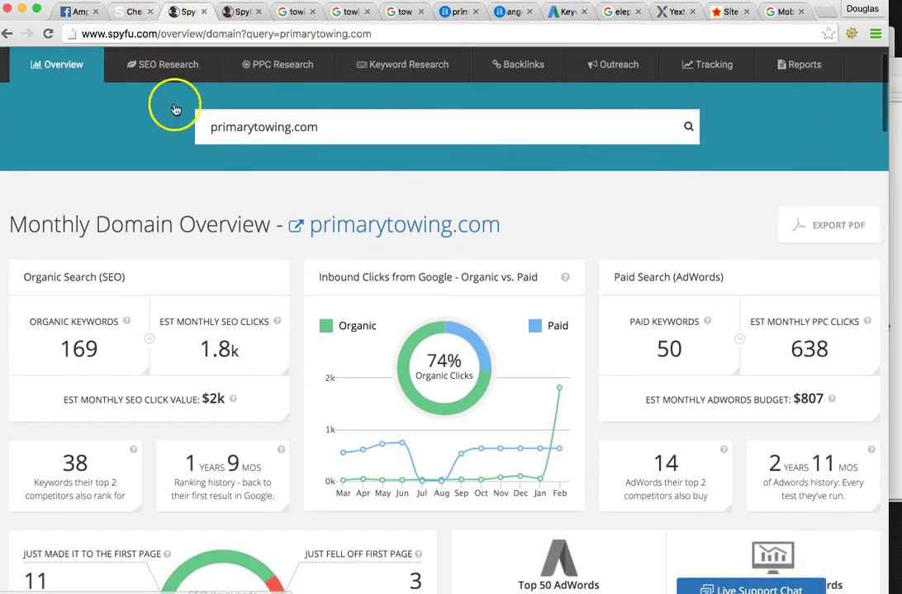
- Examine the SpyFu overview of competitor angelostowing.com for its estimated monthly SEO clicks and click value
click(235, 12)
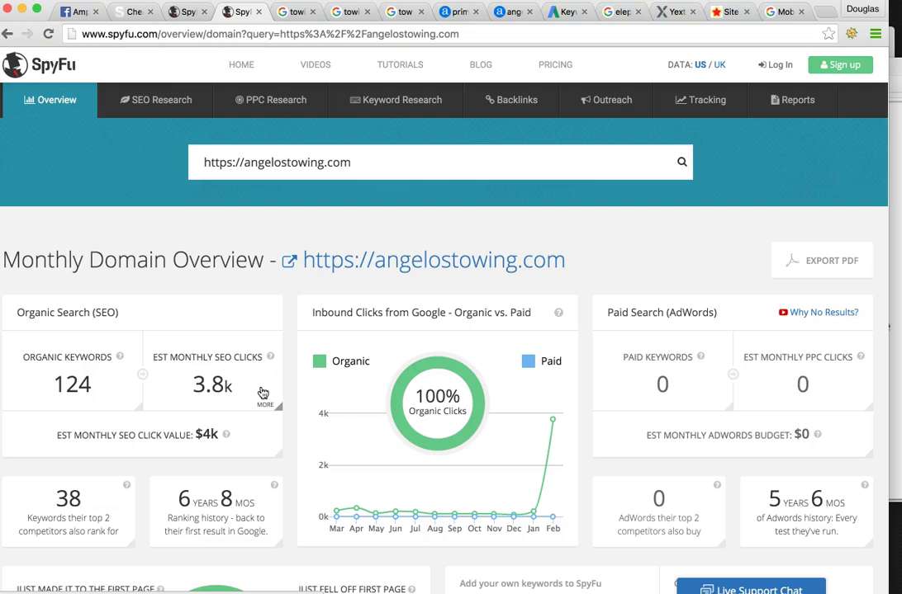
click(258, 402)
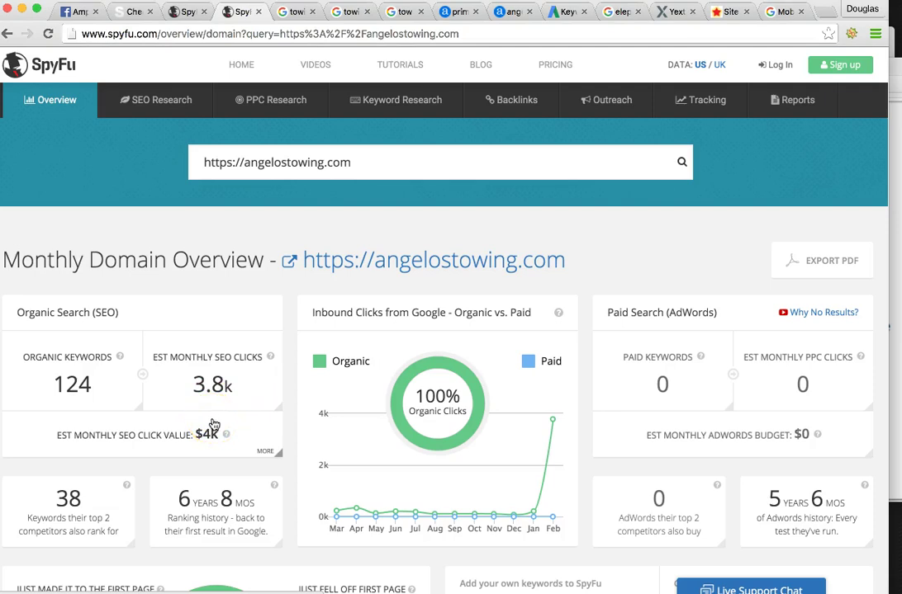
scroll(264, 423, left, 1)
click(240, 408)
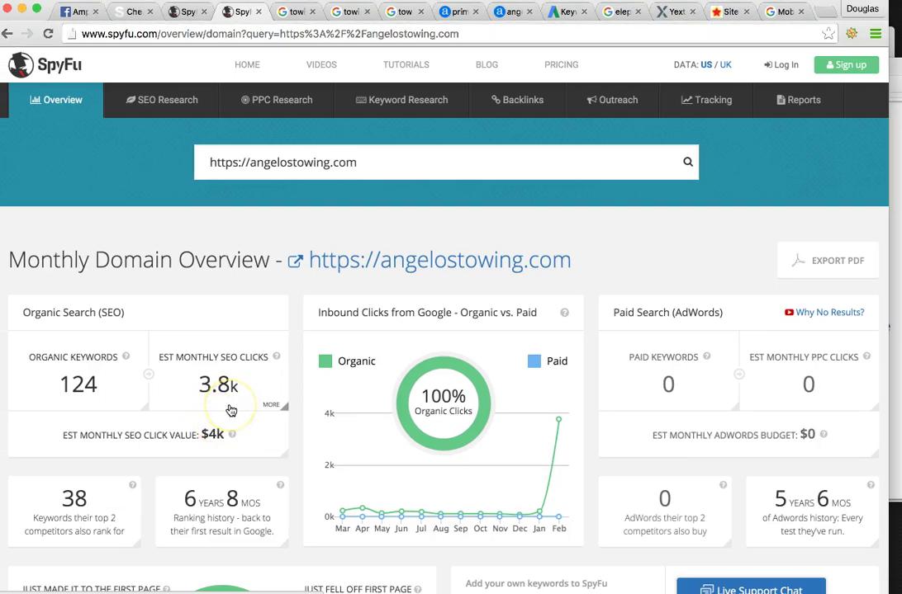
click(215, 356)
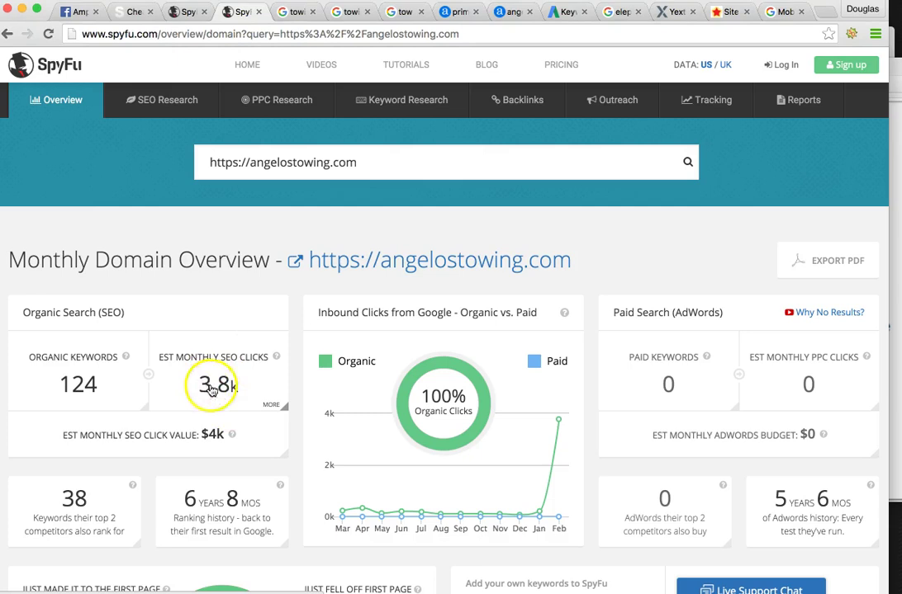
- Check the Google results for "towing san diego", from the ad and map listings down to the primarytowing.com entry
click(296, 13)
click(631, 263)
scroll(632, 263, up, 5)
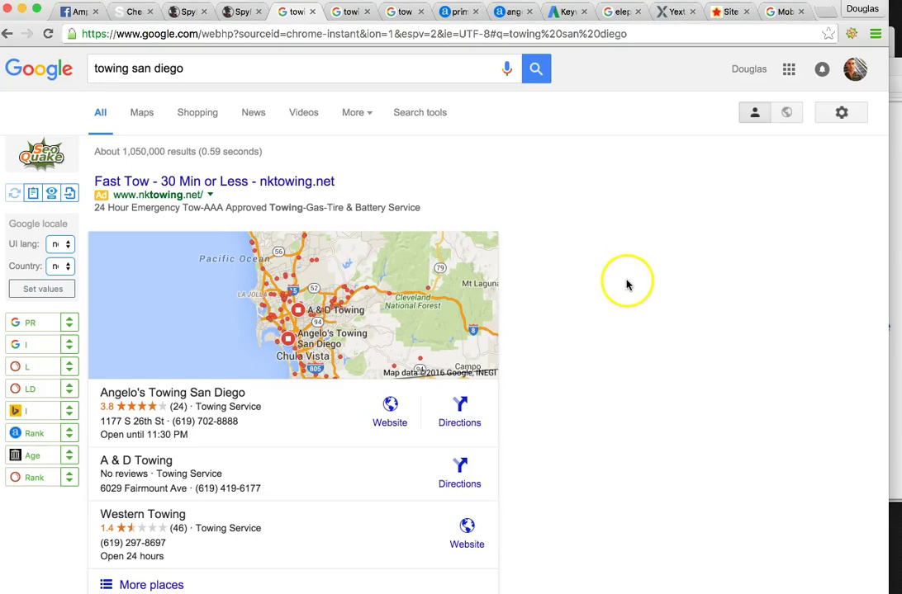
scroll(593, 320, down, 2)
scroll(593, 321, down, 5)
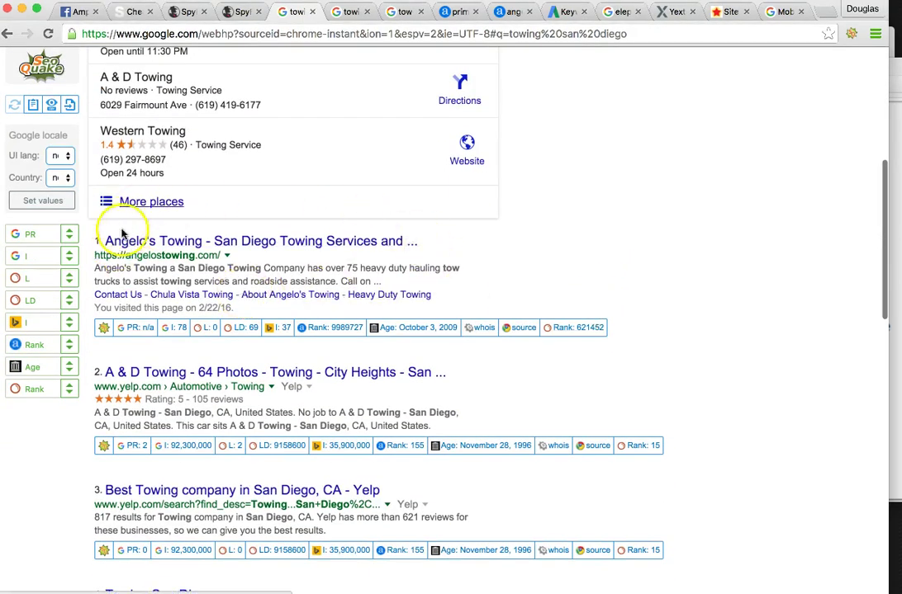
scroll(396, 286, down, 2)
scroll(396, 287, down, 4)
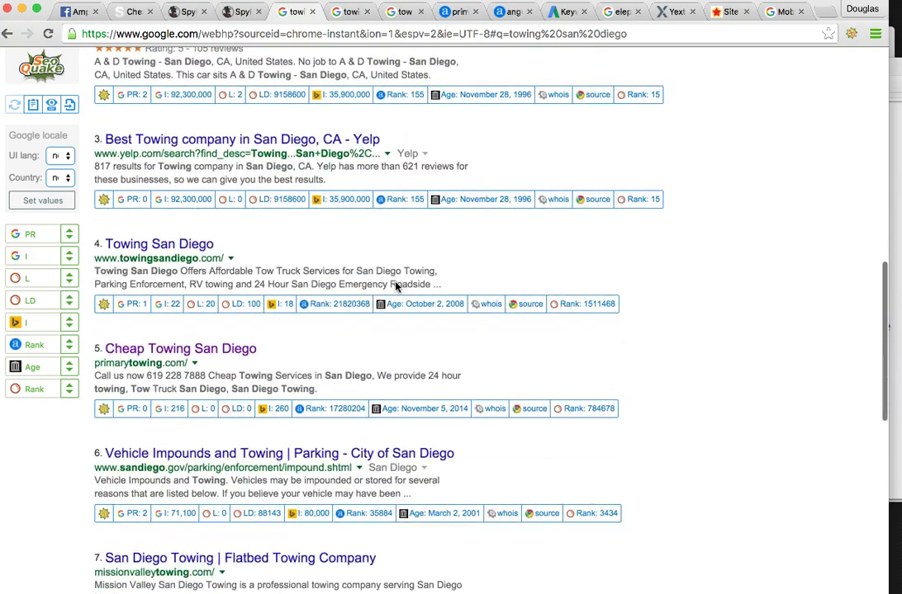
drag(142, 337, 100, 327)
click(353, 370)
- Review the remaining first-page competitors for "towing san diego" ranked below primarytowing.com
scroll(355, 369, down, 3)
scroll(357, 370, down, 4)
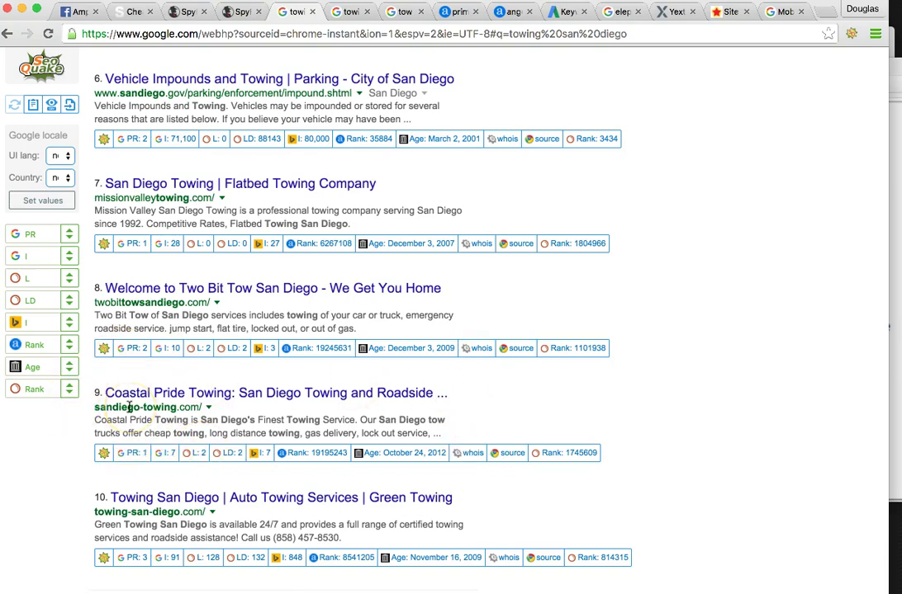
scroll(130, 404, down, 1)
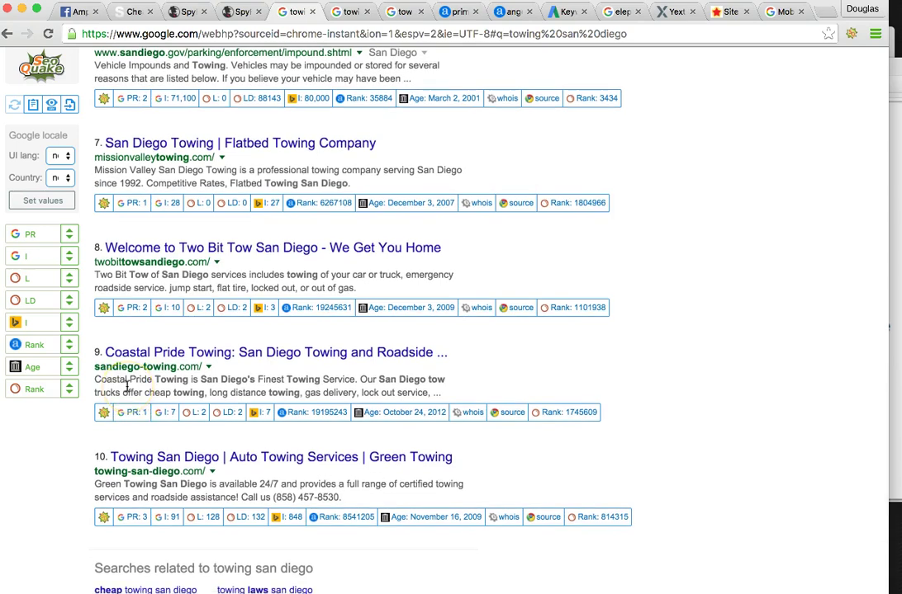
scroll(128, 384, down, 2)
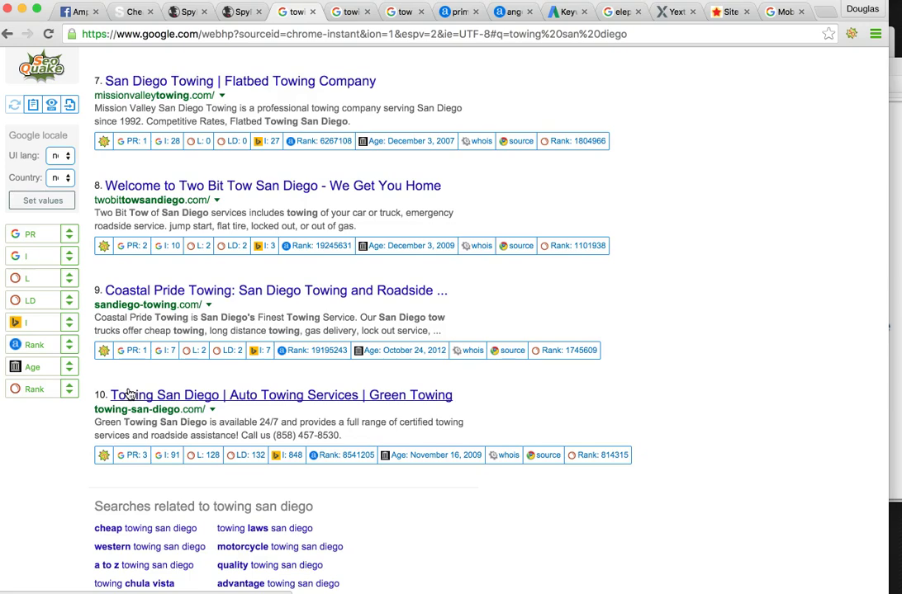
scroll(566, 395, up, 5)
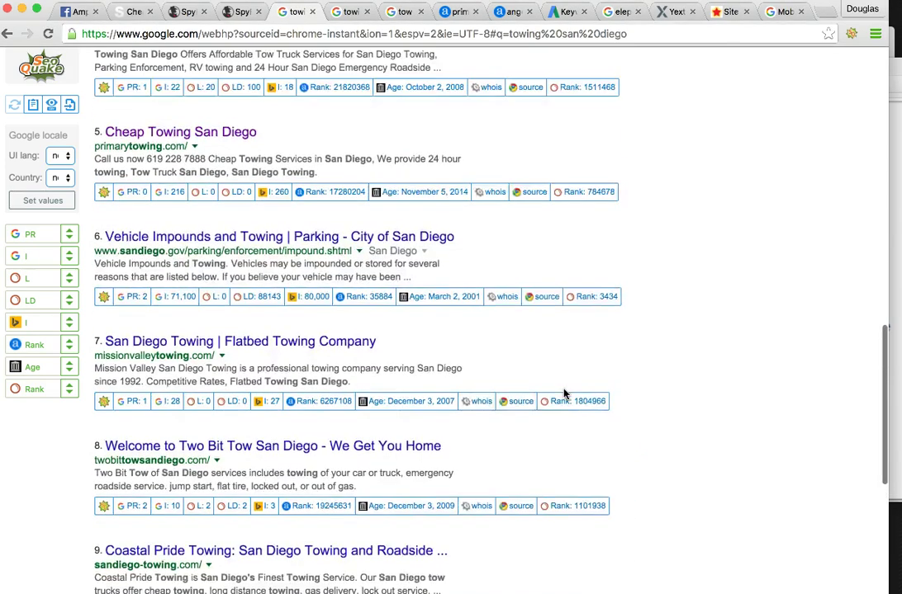
scroll(565, 395, up, 3)
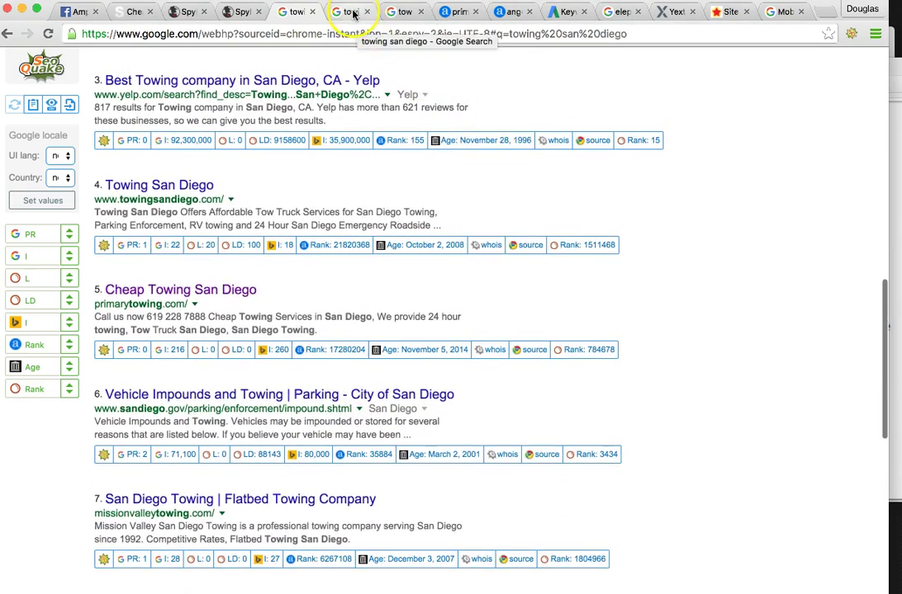
- Look through page 6 of the Google results for "towing san diego", down to the page numbers
click(352, 14)
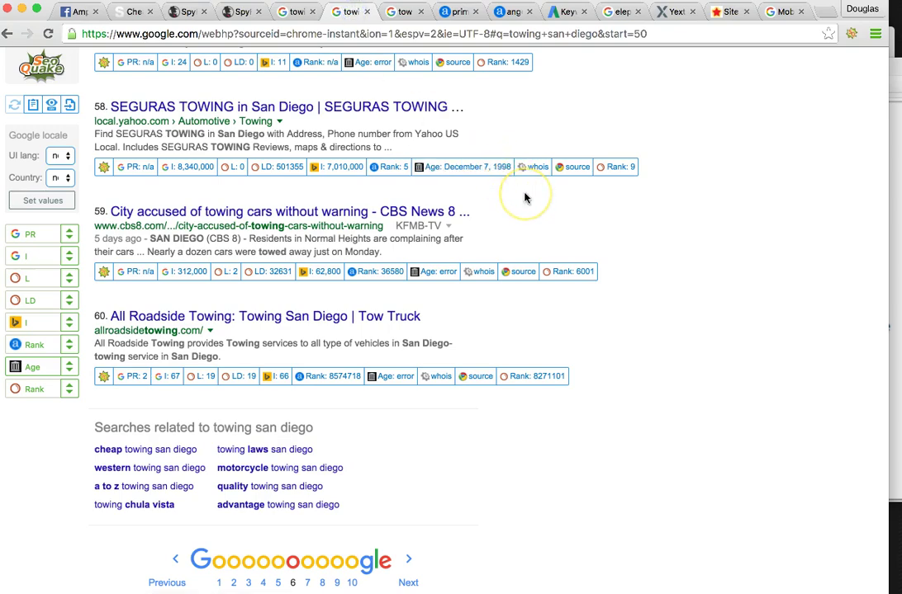
scroll(525, 198, up, 15)
click(280, 89)
scroll(735, 420, down, 10)
scroll(731, 421, down, 4)
click(293, 516)
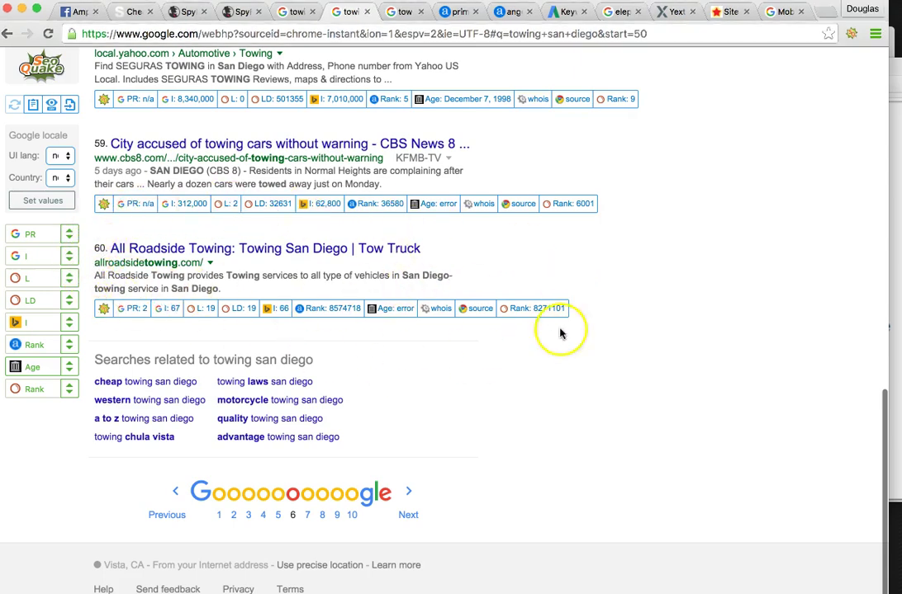
- Check the map listings and top organic results on Google for "tow truck san diego"
click(404, 13)
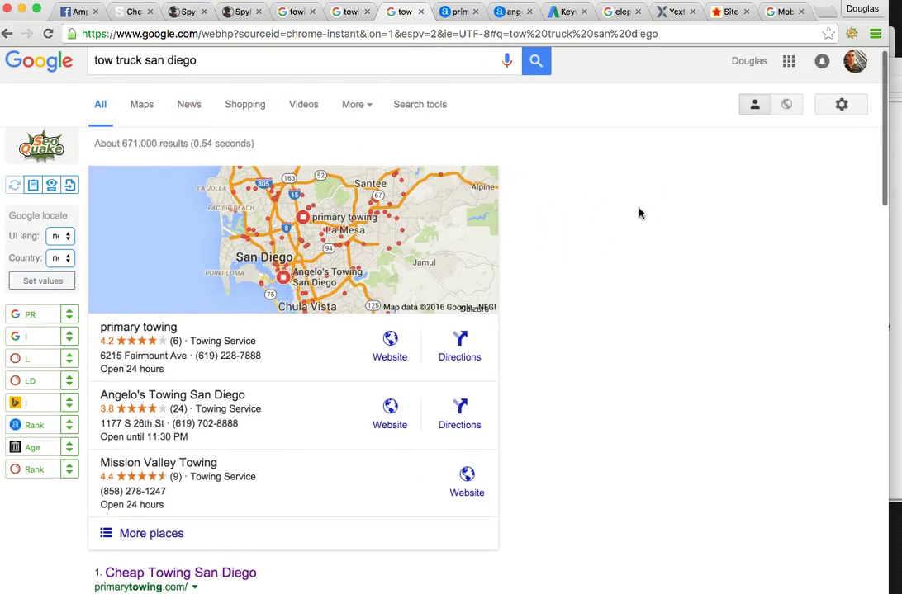
scroll(639, 213, down, 1)
scroll(639, 214, up, 1)
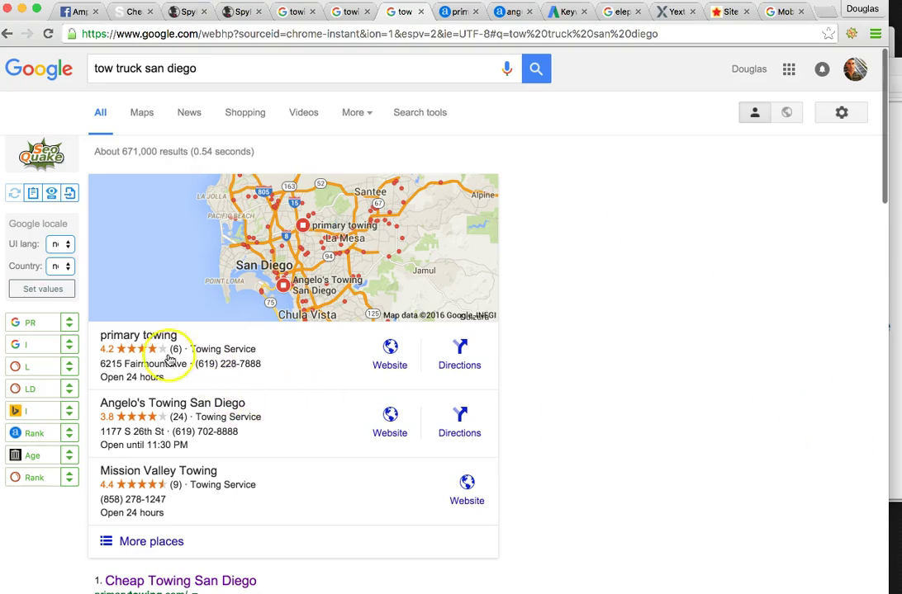
scroll(321, 399, down, 5)
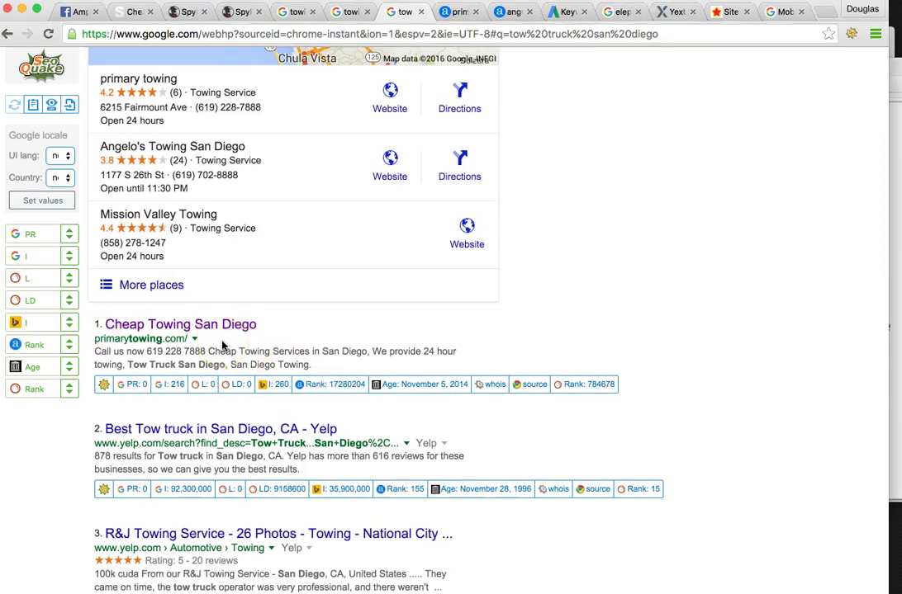
scroll(517, 326, up, 5)
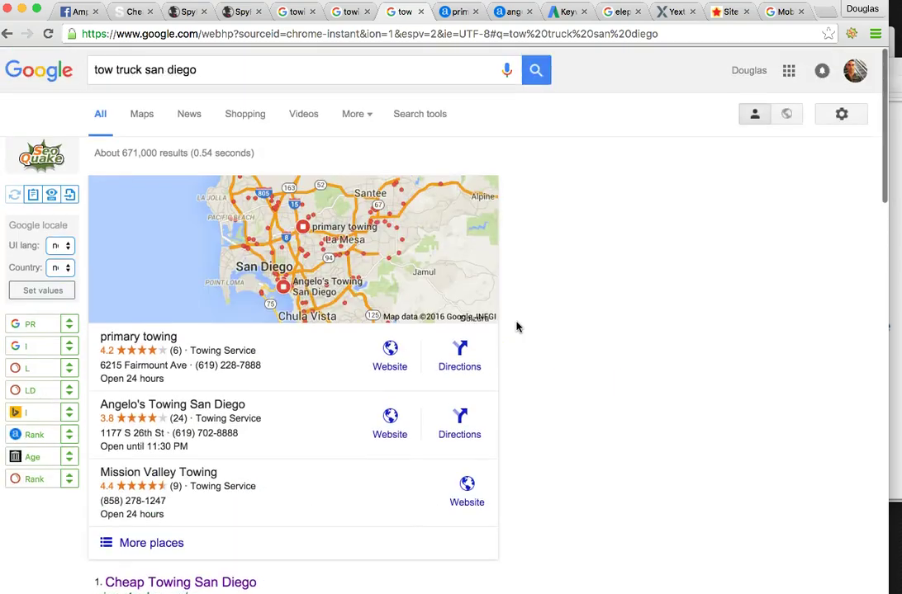
scroll(517, 326, down, 2)
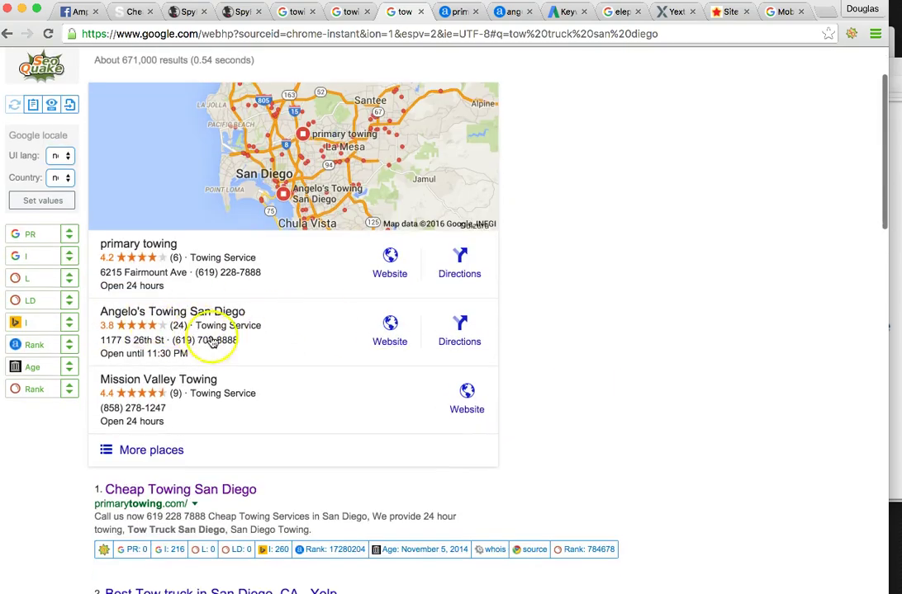
scroll(548, 452, down, 6)
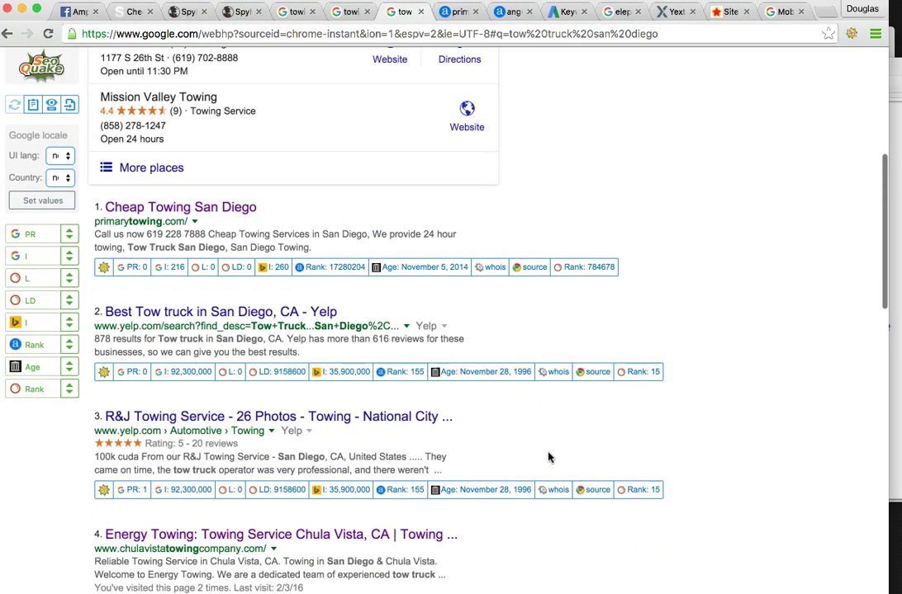
- Compare the top search engine keywords of primarytowing.com and angelostowing.com in their Alexa site reports
click(457, 12)
scroll(767, 426, down, 5)
scroll(766, 427, up, 5)
scroll(766, 426, down, 8)
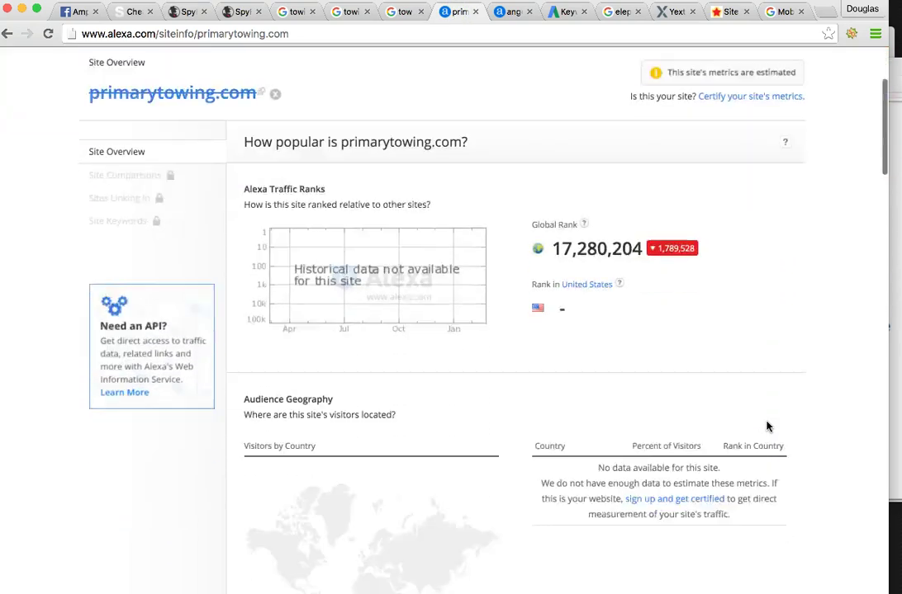
scroll(766, 426, down, 2)
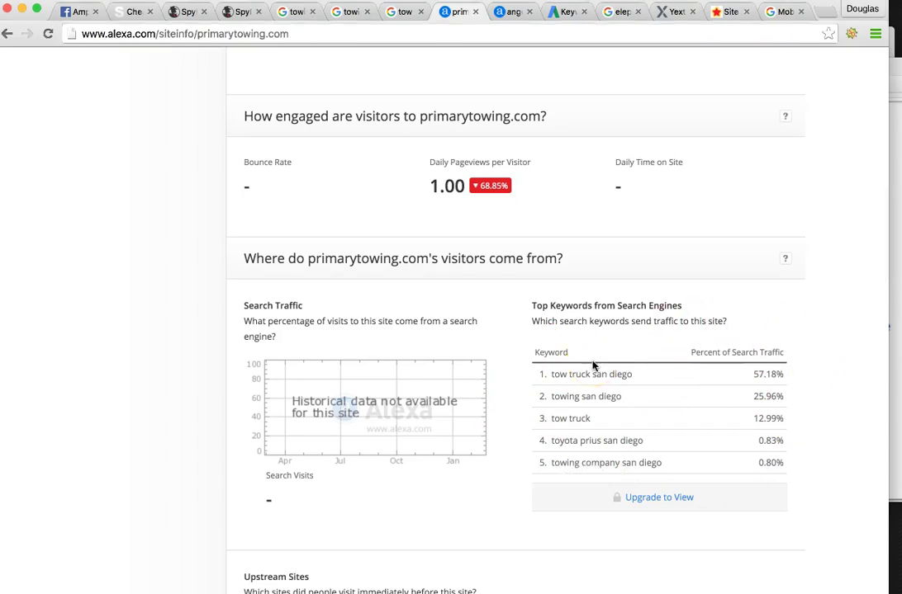
scroll(776, 430, up, 1)
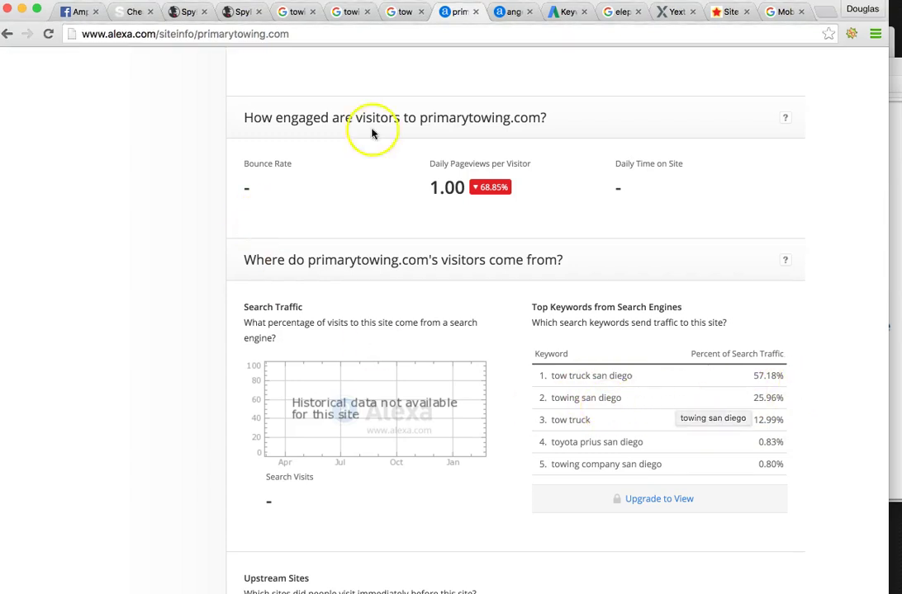
click(507, 18)
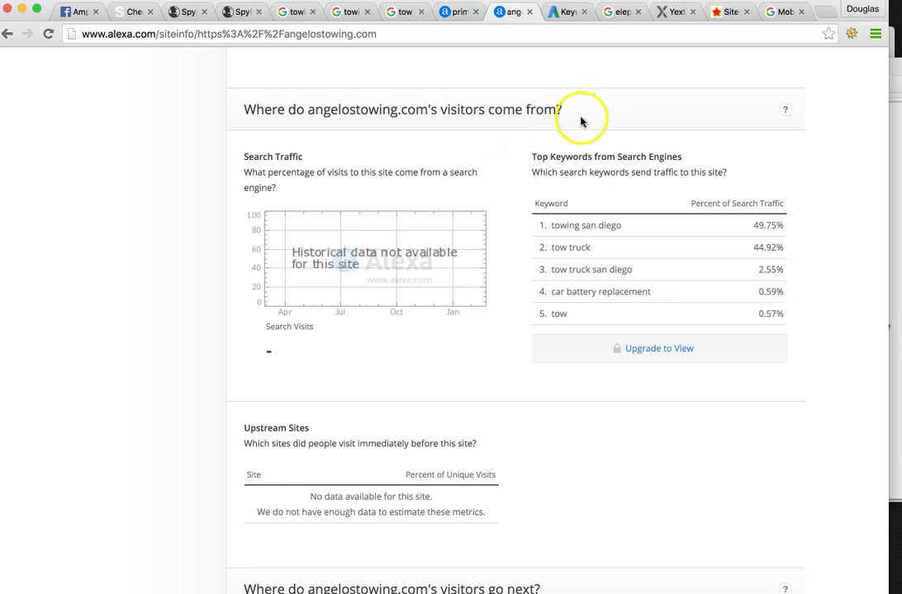
- Examine the monthly search volume trend for "towing" in San Diego County in the AdWords Keyword Planner
click(568, 13)
scroll(322, 197, up, 4)
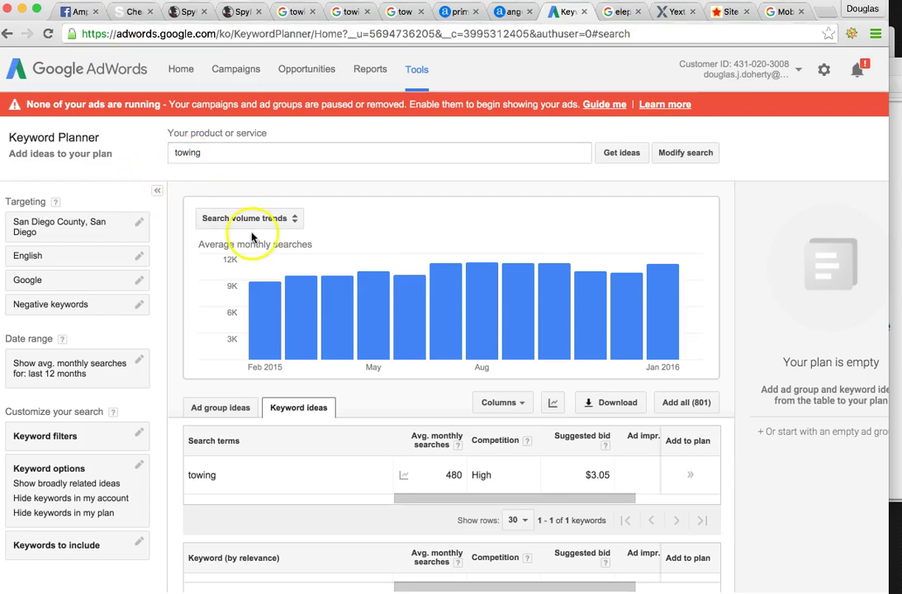
mouse_move(291, 297)
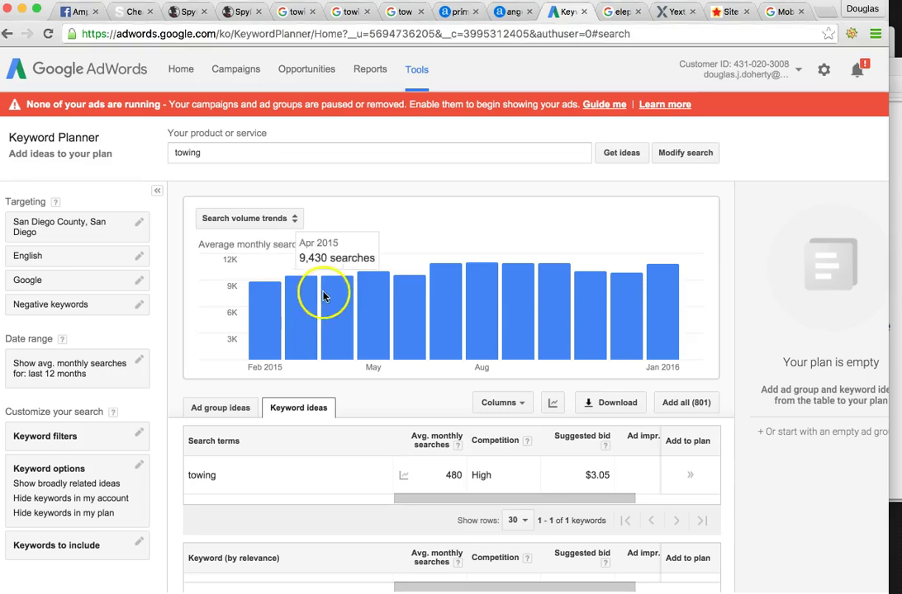
mouse_move(295, 326)
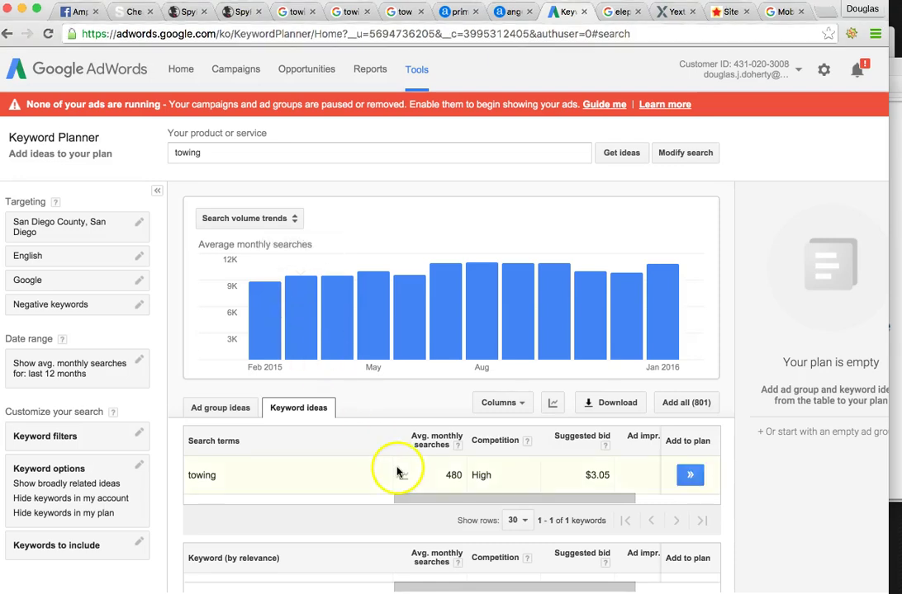
- Review the average monthly searches, competition and suggested bids for "towing" and its related keyword ideas in San Diego County
scroll(430, 469, down, 1)
scroll(440, 467, down, 2)
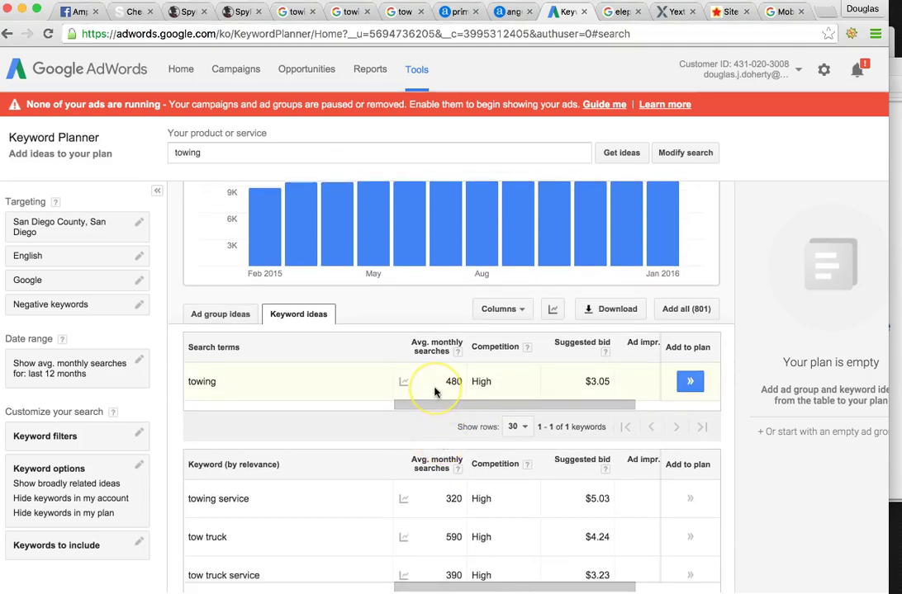
scroll(436, 392, down, 2)
scroll(434, 438, down, 2)
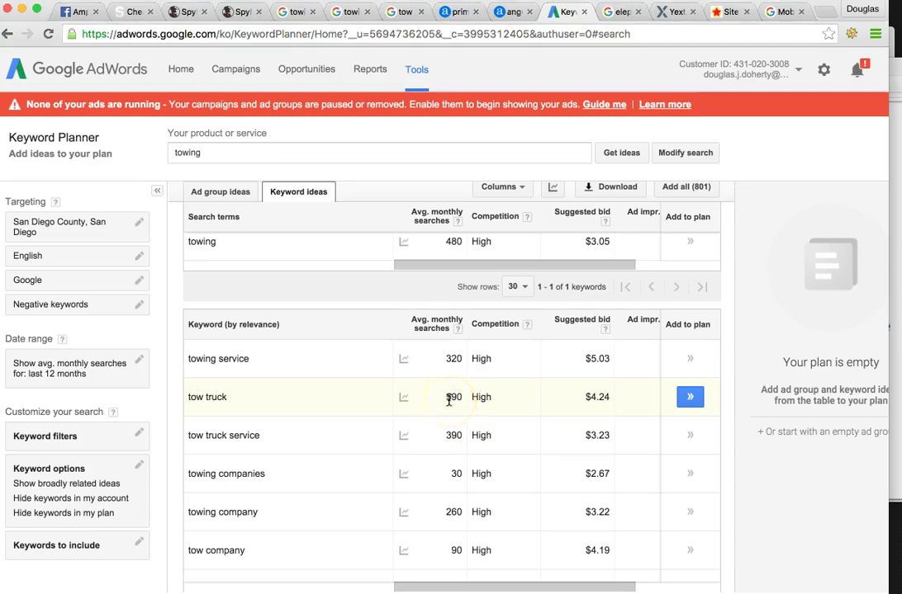
click(453, 395)
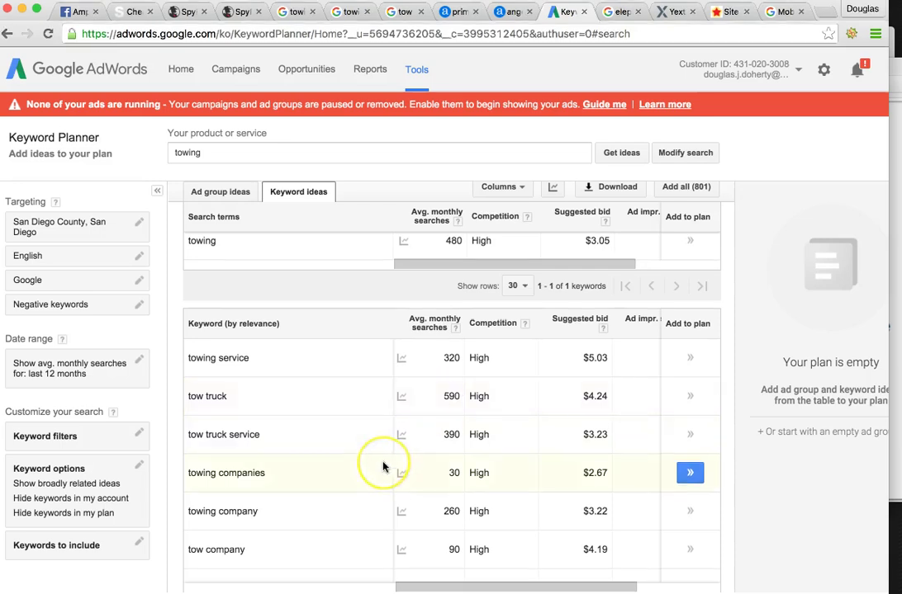
scroll(382, 467, down, 5)
scroll(382, 467, up, 5)
scroll(382, 467, up, 3)
drag(383, 467, 421, 510)
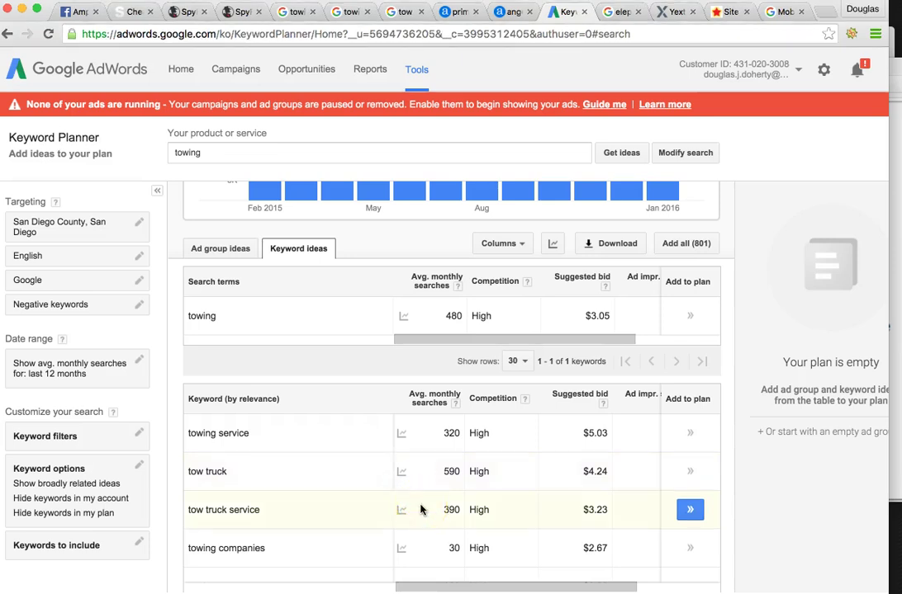
click(434, 510)
scroll(434, 510, up, 5)
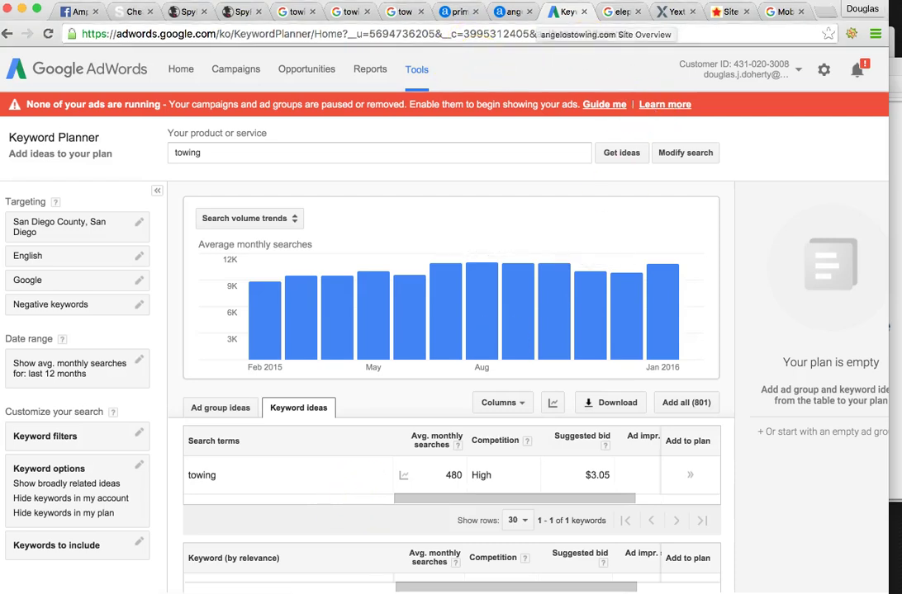
- View the Google Organic Traffic Chart 2015, close it, and return to the browser's Google results for "elephant"
click(895, 51)
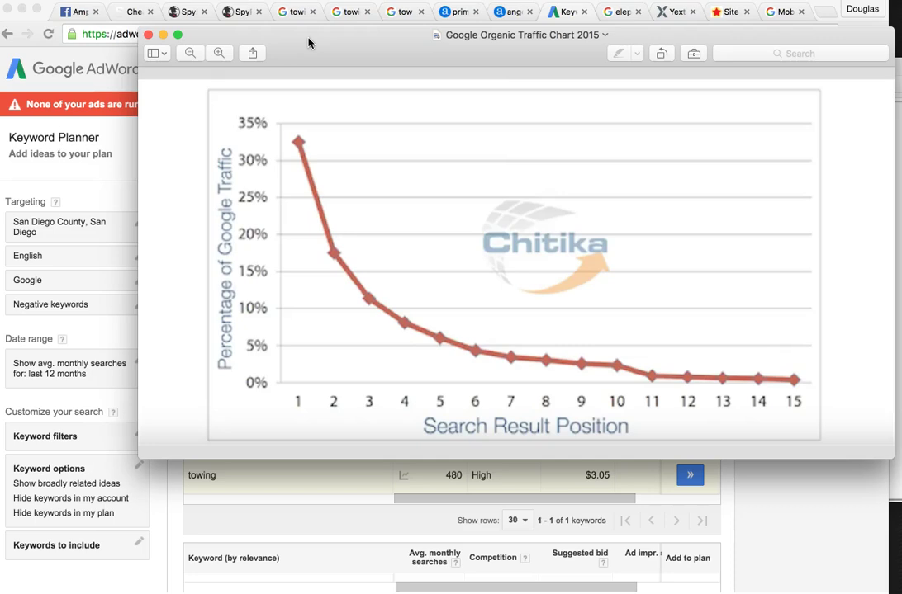
click(149, 35)
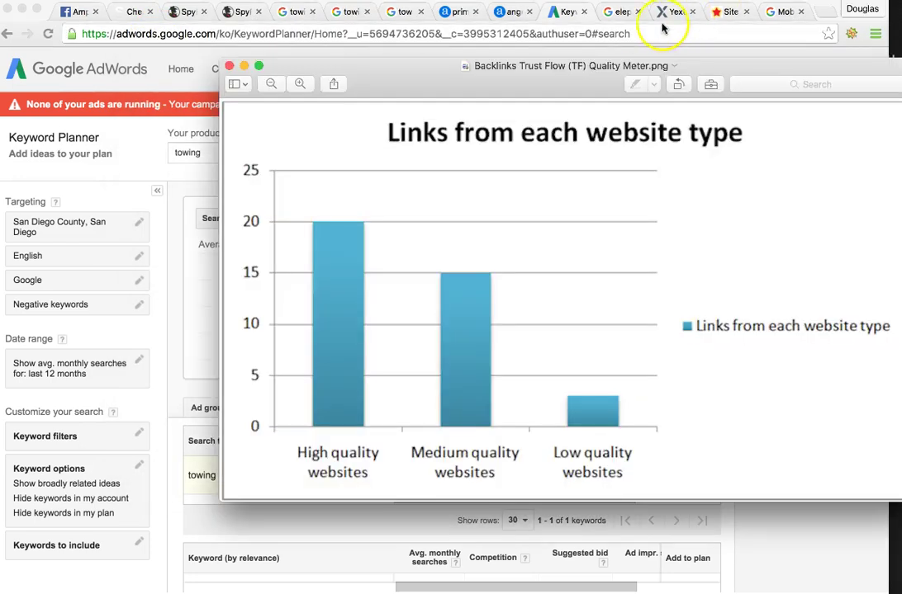
click(618, 14)
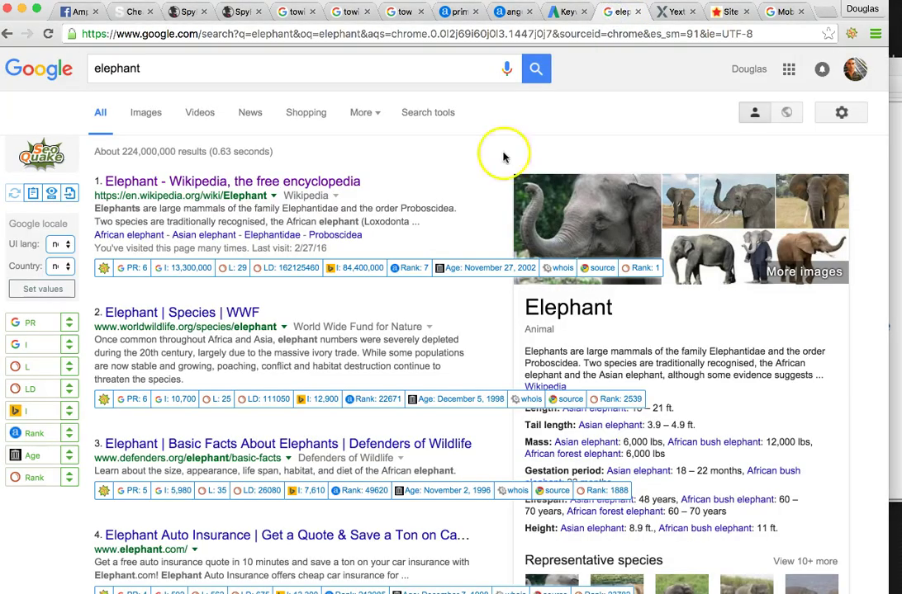
- Examine the body text, bolded keywords and in-text links on the primarytowing.com home page
click(124, 18)
scroll(349, 262, down, 5)
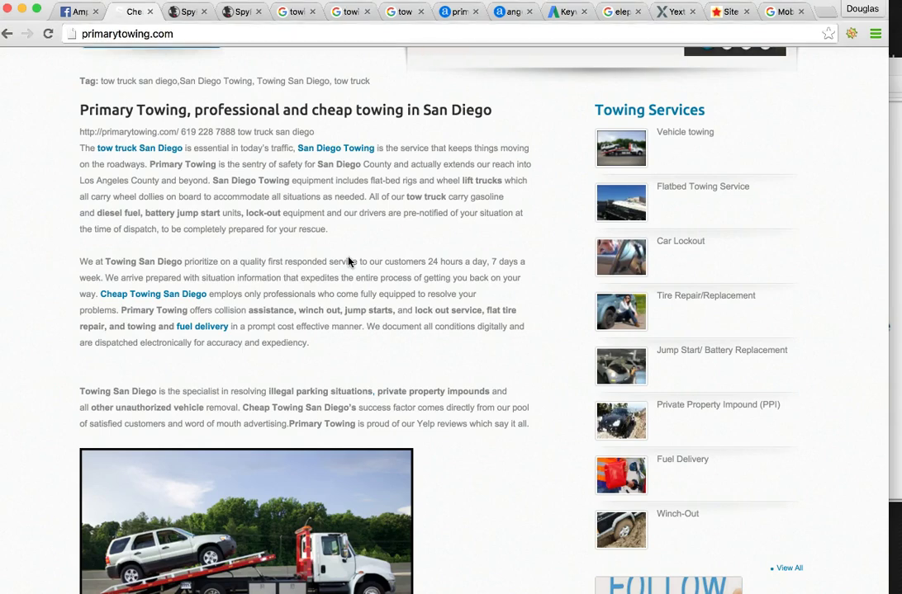
scroll(348, 262, down, 2)
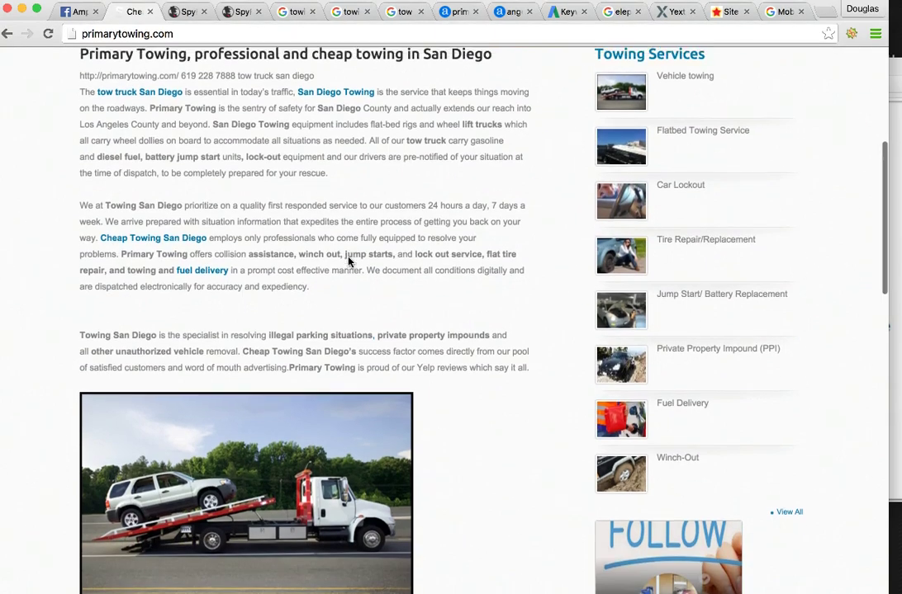
scroll(349, 262, up, 3)
scroll(349, 262, up, 3)
scroll(348, 261, down, 1)
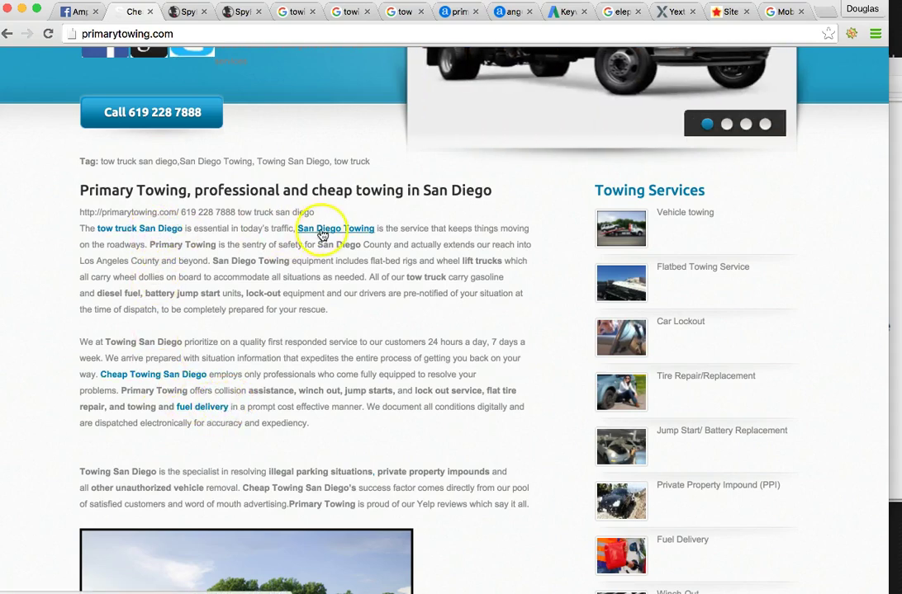
scroll(400, 316, down, 6)
scroll(401, 316, down, 3)
scroll(401, 316, up, 4)
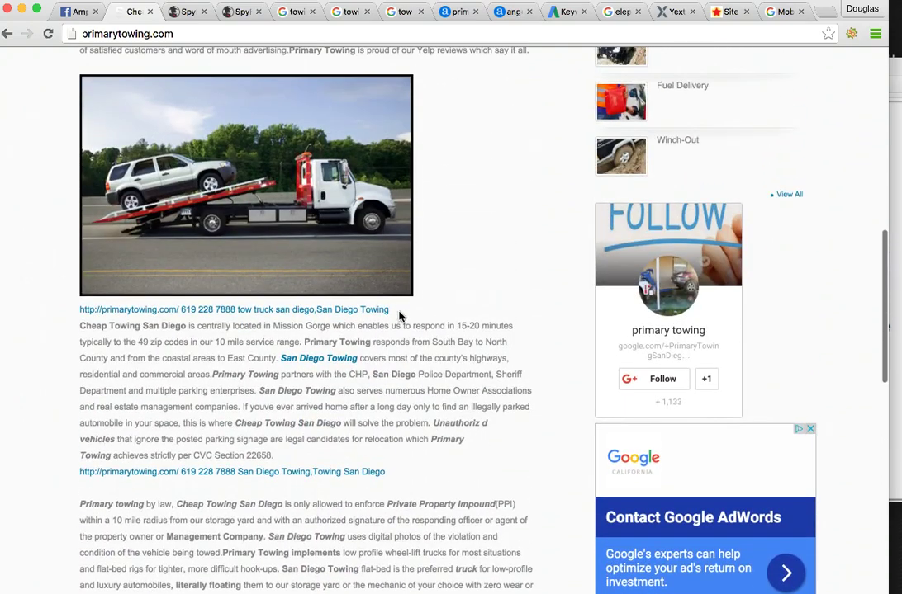
scroll(423, 380, down, 3)
scroll(427, 390, up, 5)
scroll(426, 391, up, 3)
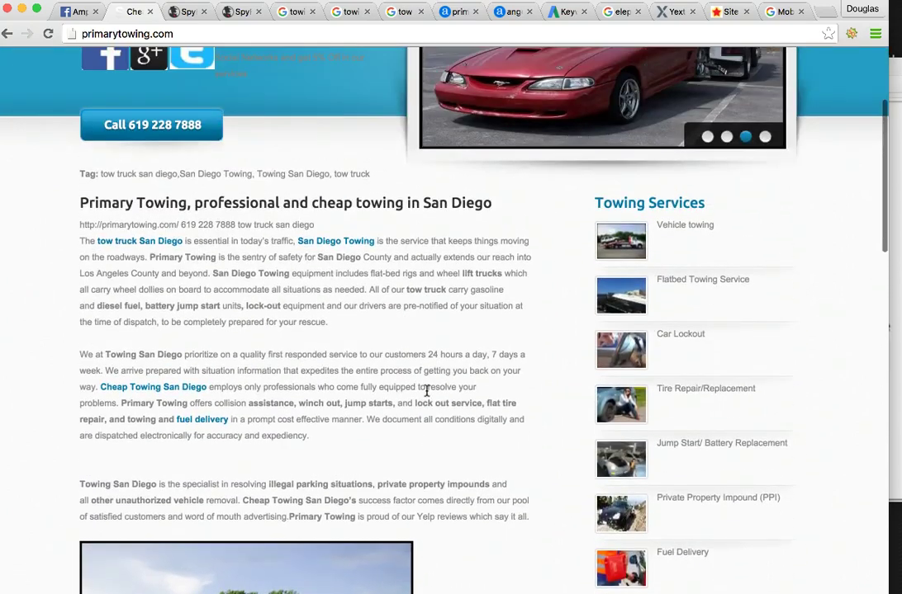
scroll(427, 391, down, 2)
scroll(427, 390, down, 2)
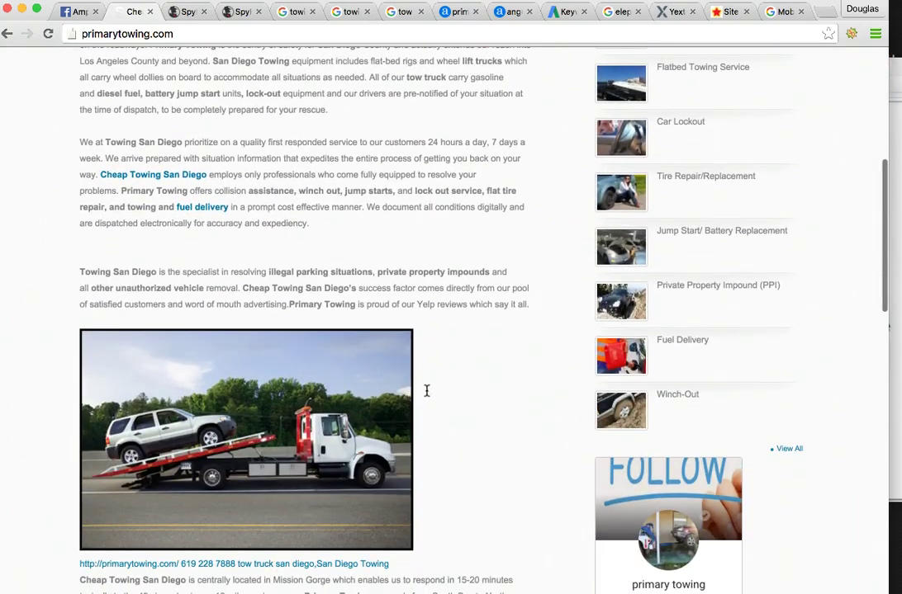
scroll(455, 412, down, 10)
scroll(455, 415, up, 12)
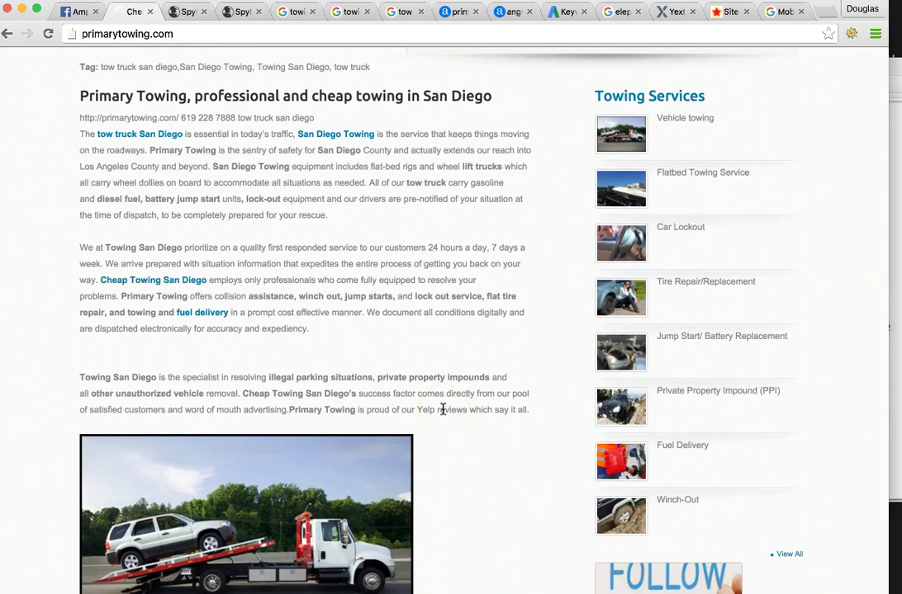
scroll(442, 409, up, 6)
scroll(442, 409, down, 2)
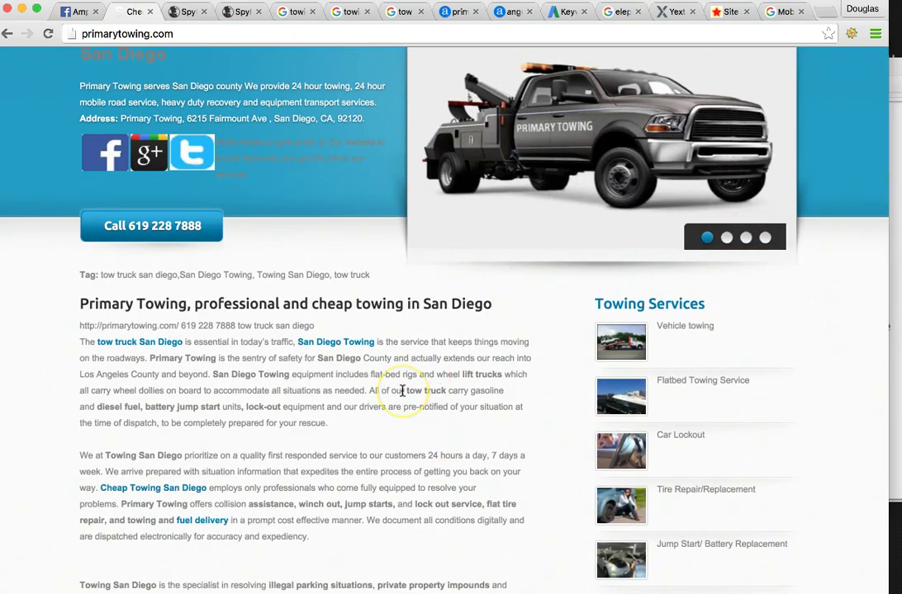
- Open Wikipedia's Elephant article from the "elephant" Google results and skim its content length, sections and internal links
click(628, 13)
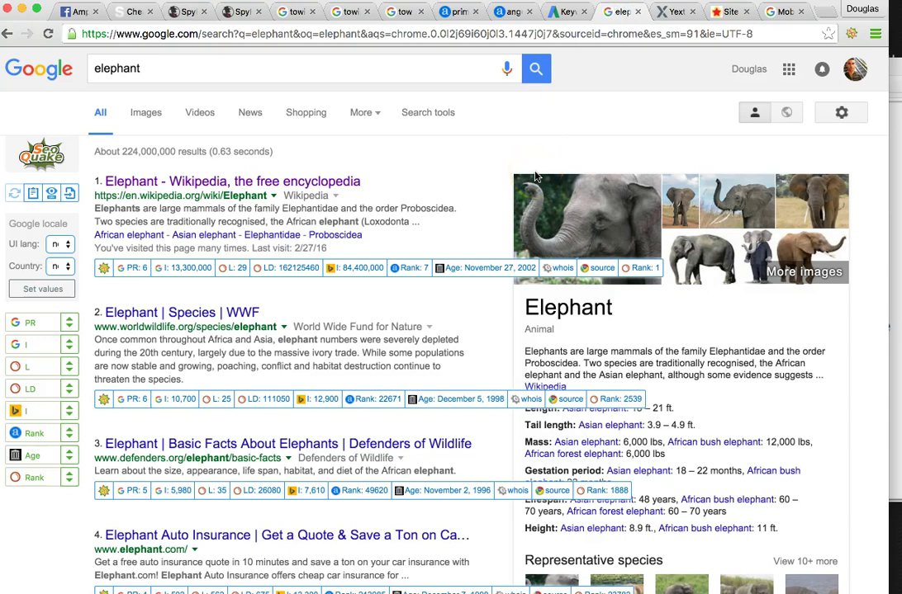
click(197, 188)
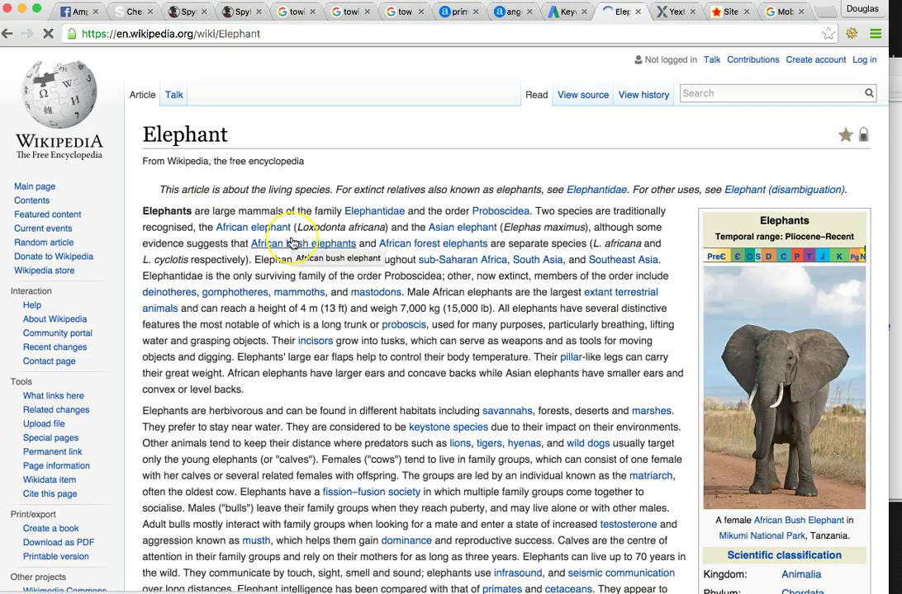
scroll(293, 243, down, 15)
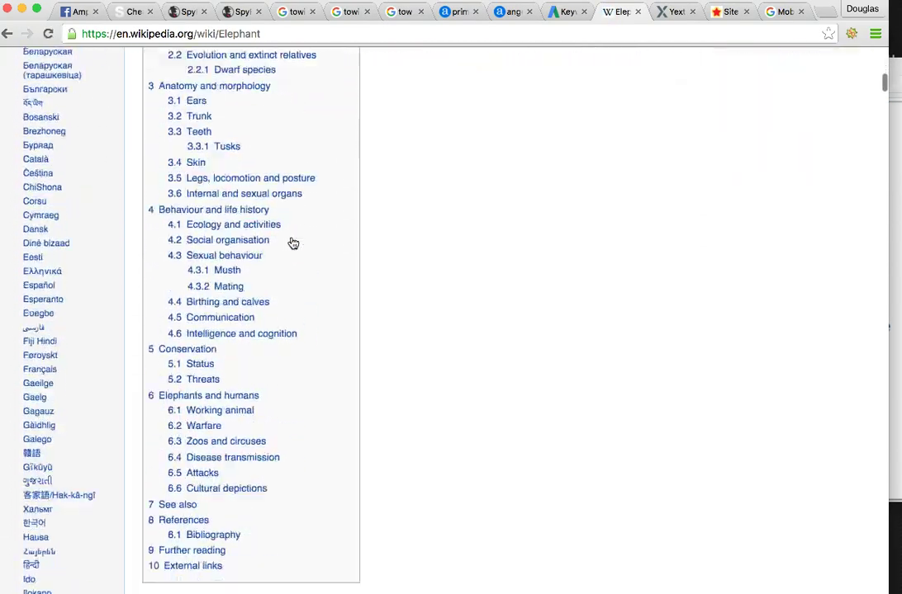
scroll(293, 244, down, 20)
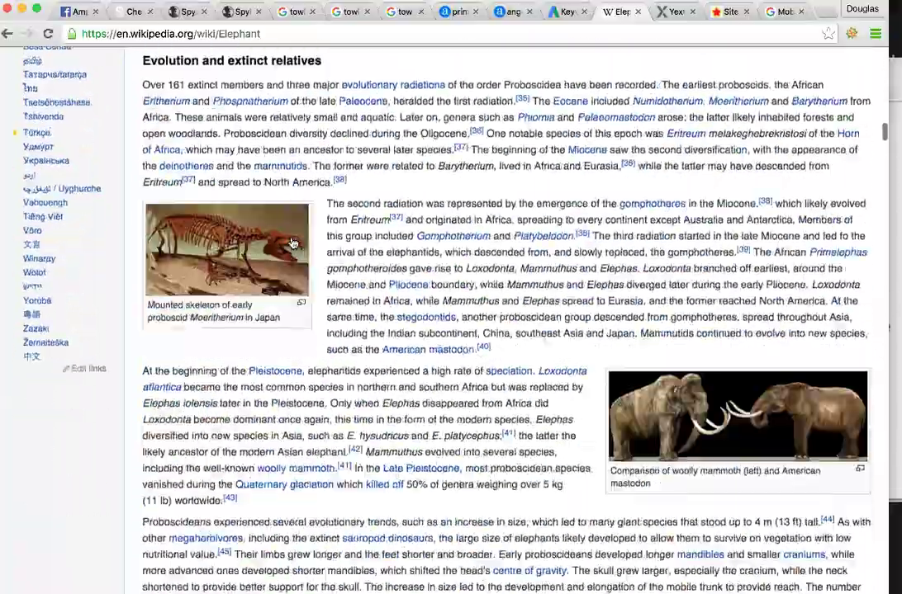
scroll(294, 243, down, 8)
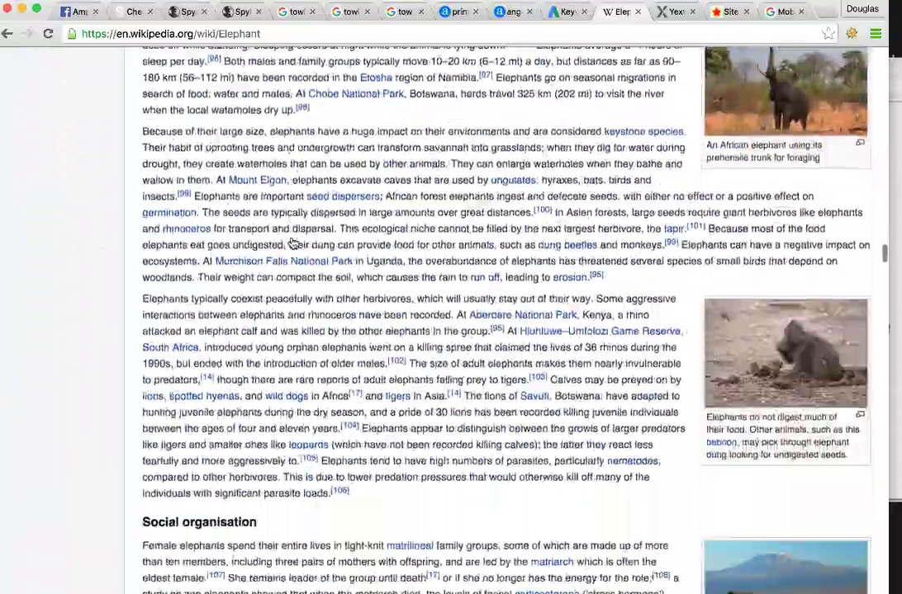
scroll(293, 244, down, 4)
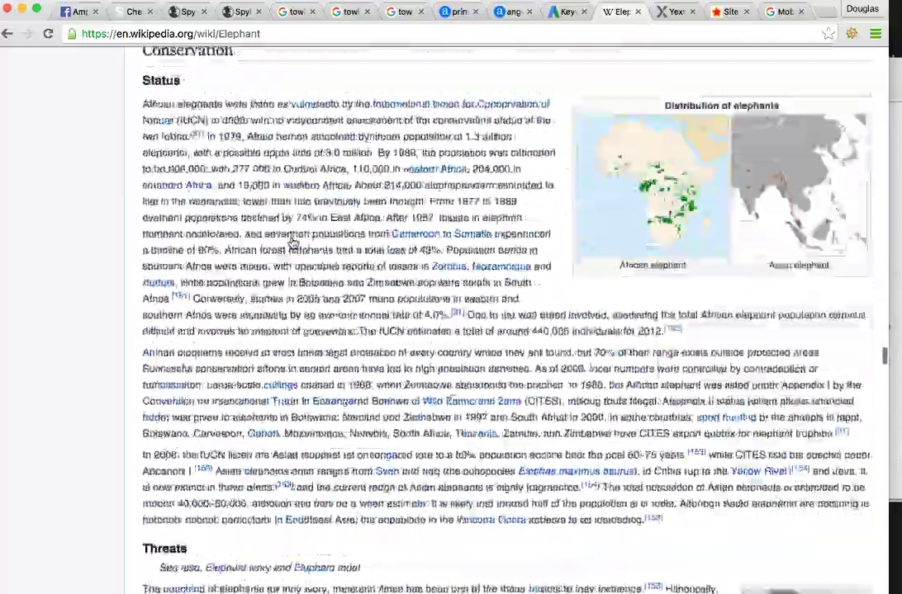
scroll(293, 244, up, 20)
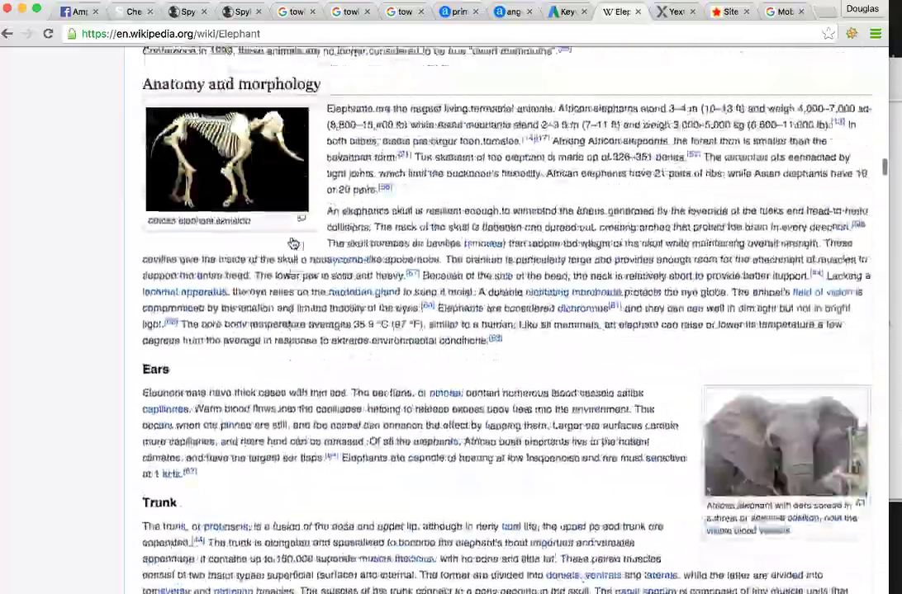
scroll(294, 244, up, 20)
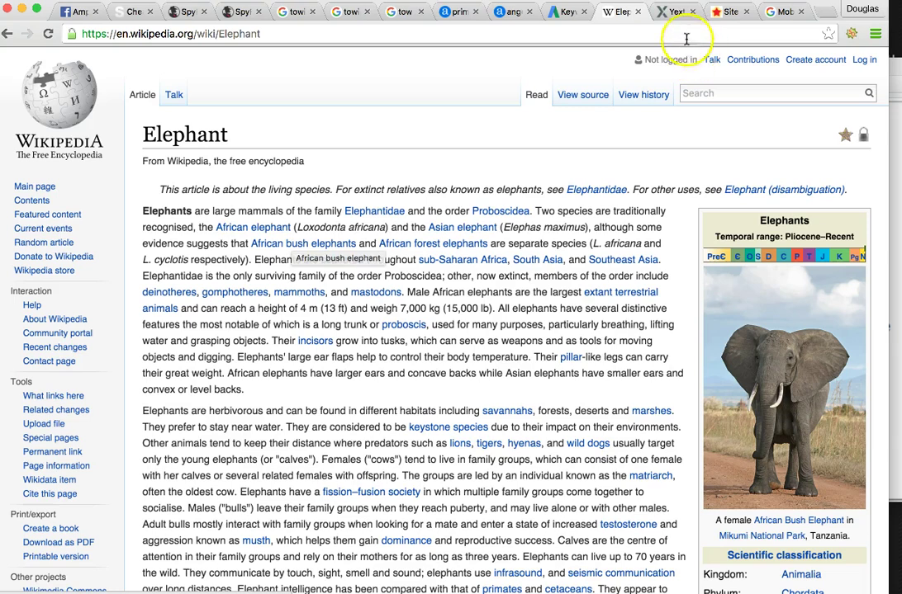
- Review the error rate and main directory listings in Primary Towing's Yext PowerListings scan results
click(670, 12)
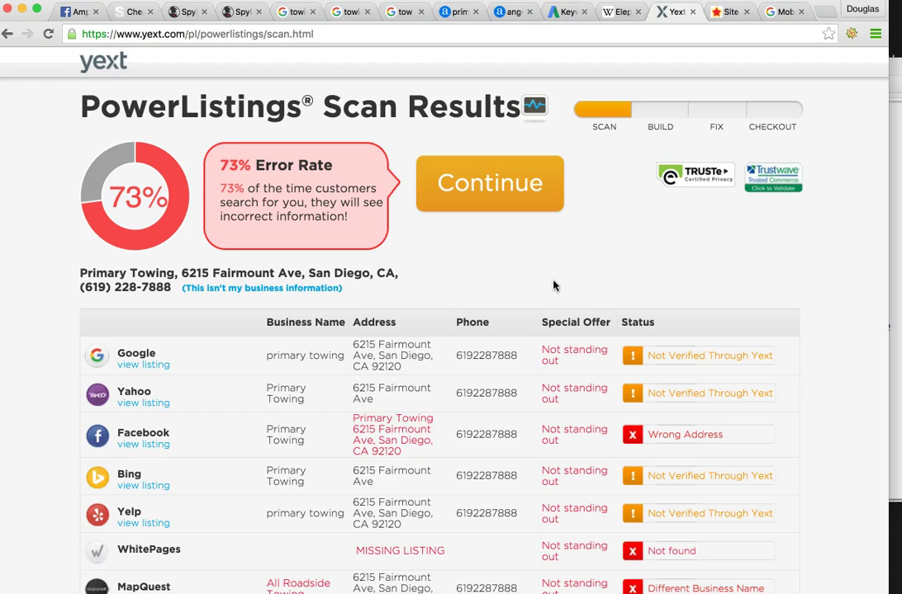
scroll(276, 476, down, 3)
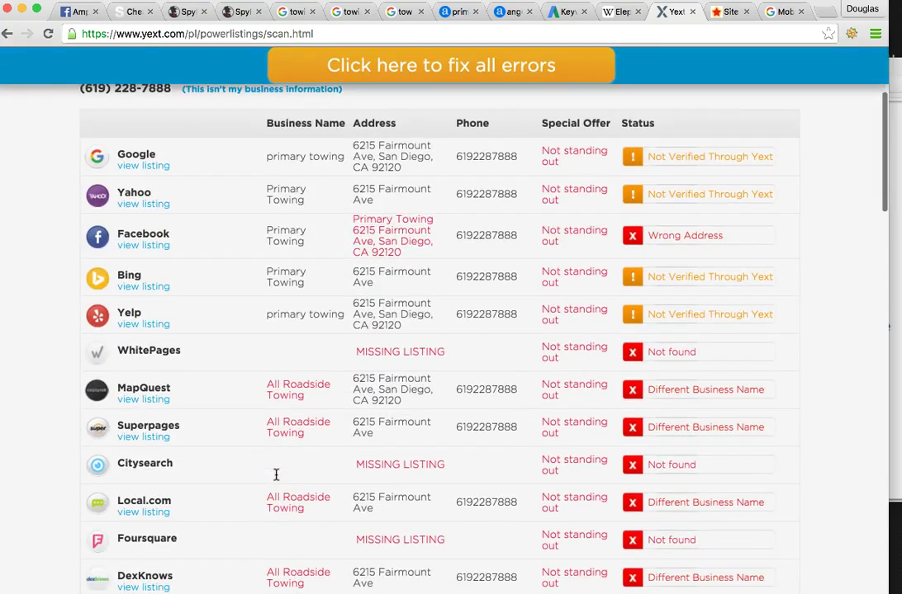
scroll(275, 475, up, 2)
scroll(276, 476, up, 3)
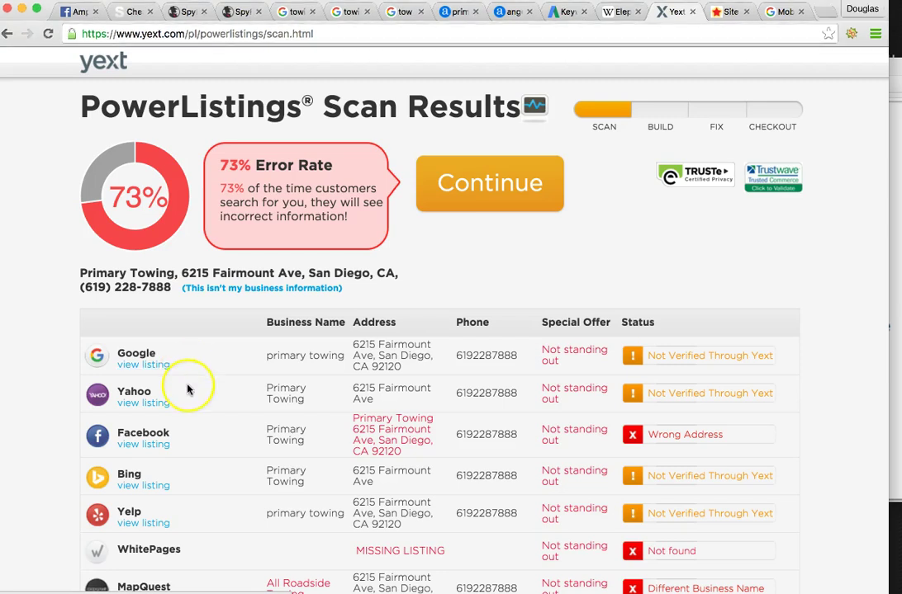
scroll(187, 389, down, 2)
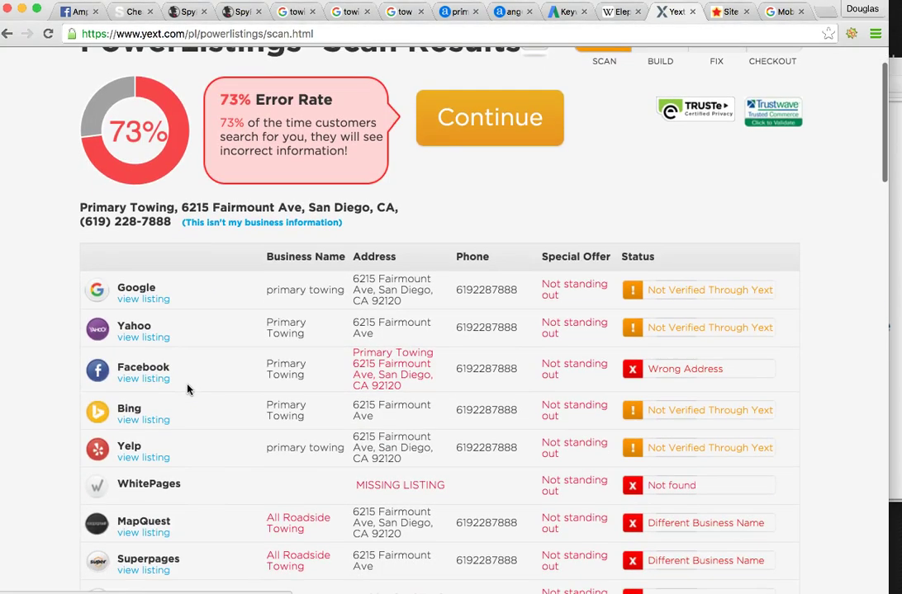
scroll(187, 389, up, 1)
scroll(188, 389, down, 10)
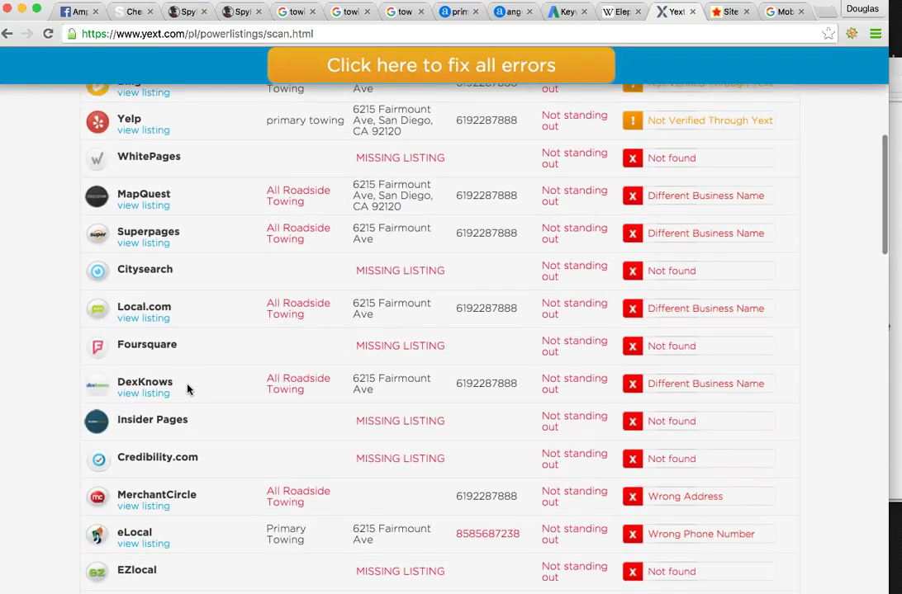
scroll(188, 390, up, 10)
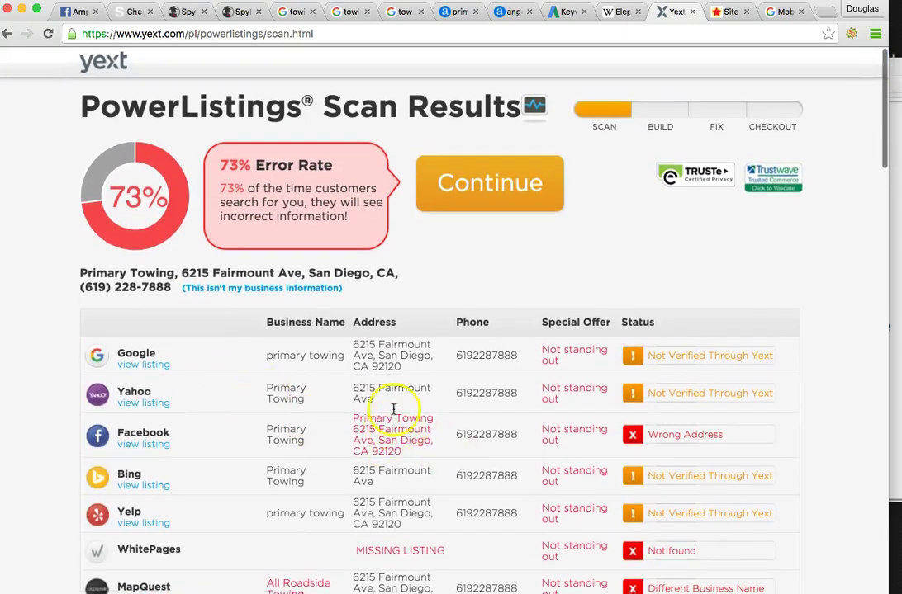
- Check the business name, address, phone and status of each scanned directory from Google down to Tupalo
scroll(388, 421, down, 5)
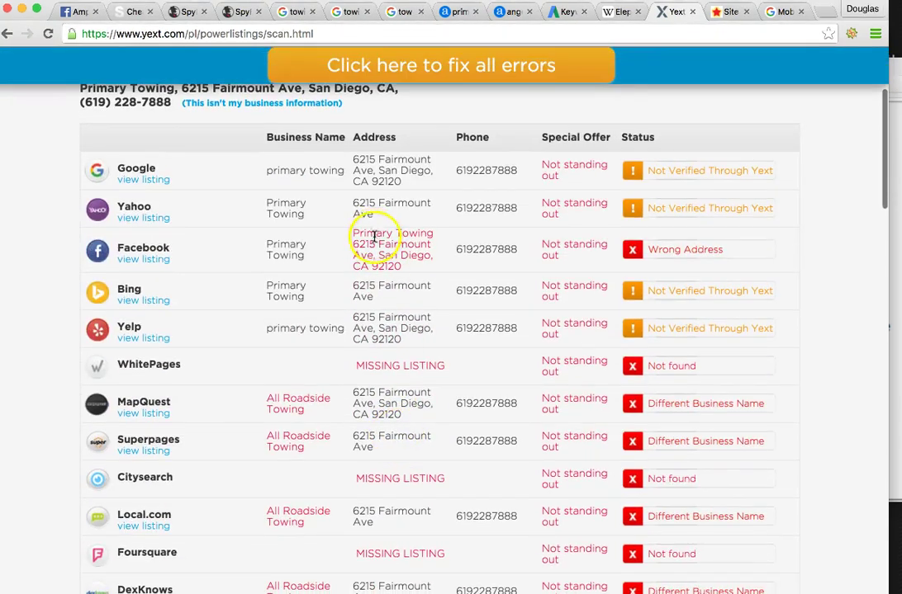
scroll(349, 362, down, 1)
scroll(349, 361, down, 5)
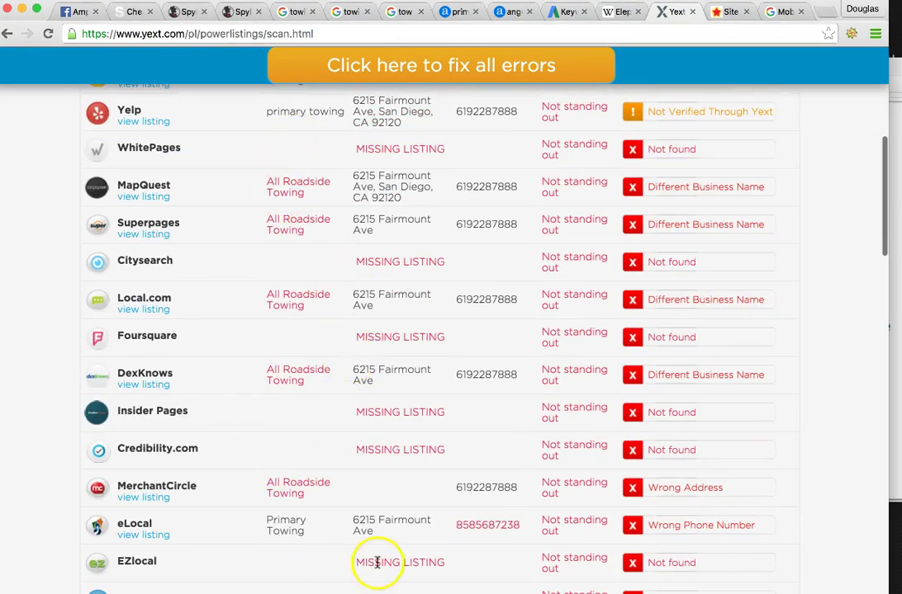
scroll(377, 562, down, 4)
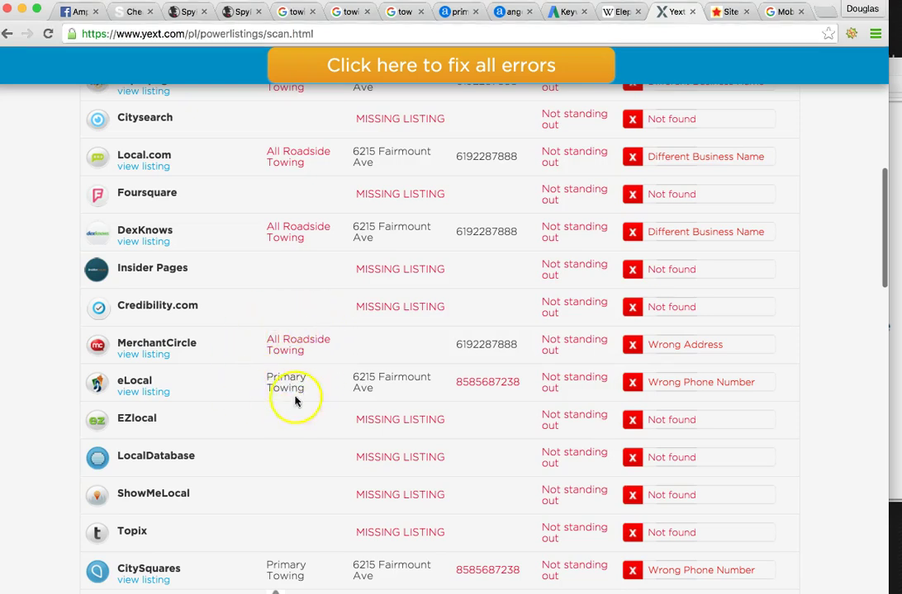
scroll(316, 423, down, 2)
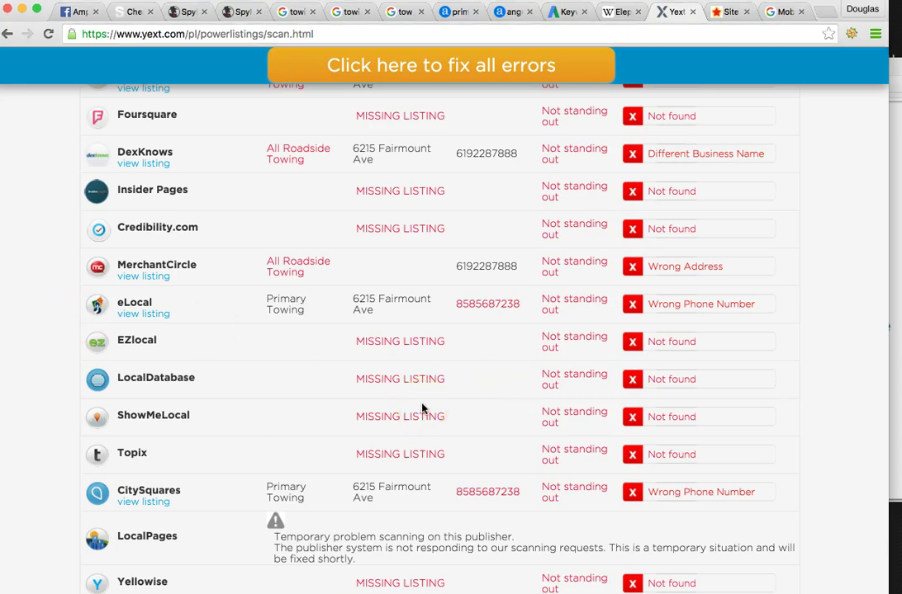
scroll(422, 408, down, 2)
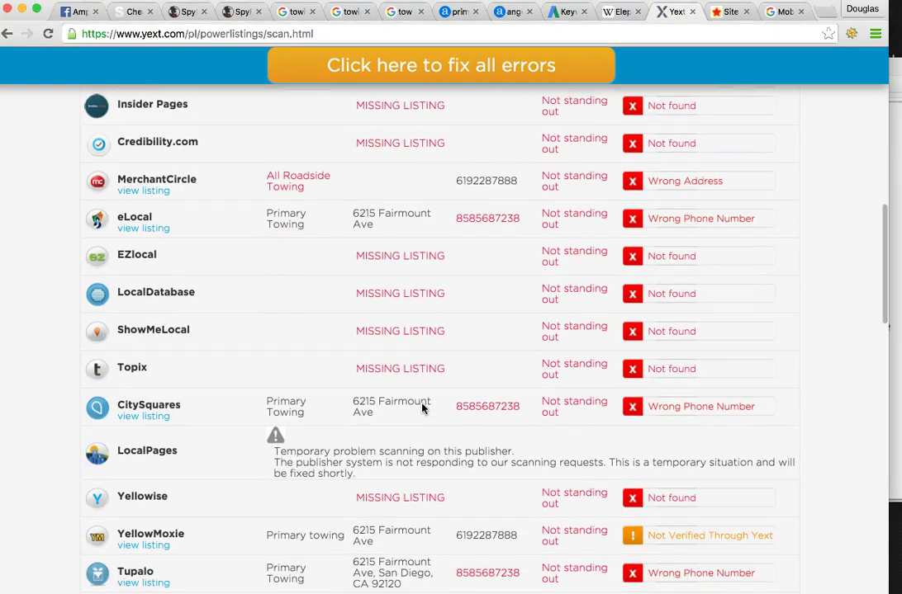
- Check the remaining scanned directories below Tupalo, including Avantar, YellowPageCity.com and 8coupons, and revisit the overall error rate and Facebook listing
scroll(421, 408, down, 18)
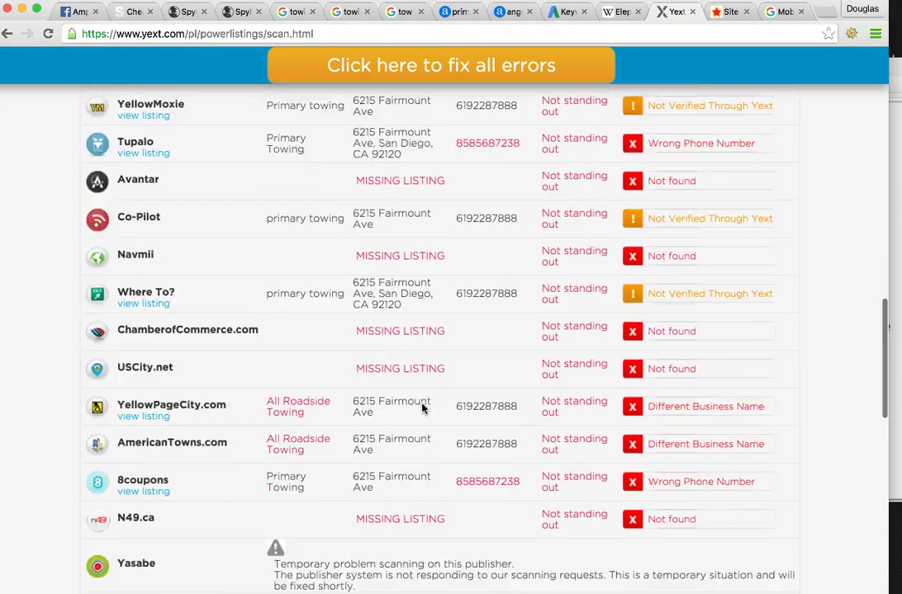
scroll(421, 408, down, 11)
scroll(422, 408, up, 15)
scroll(422, 408, up, 20)
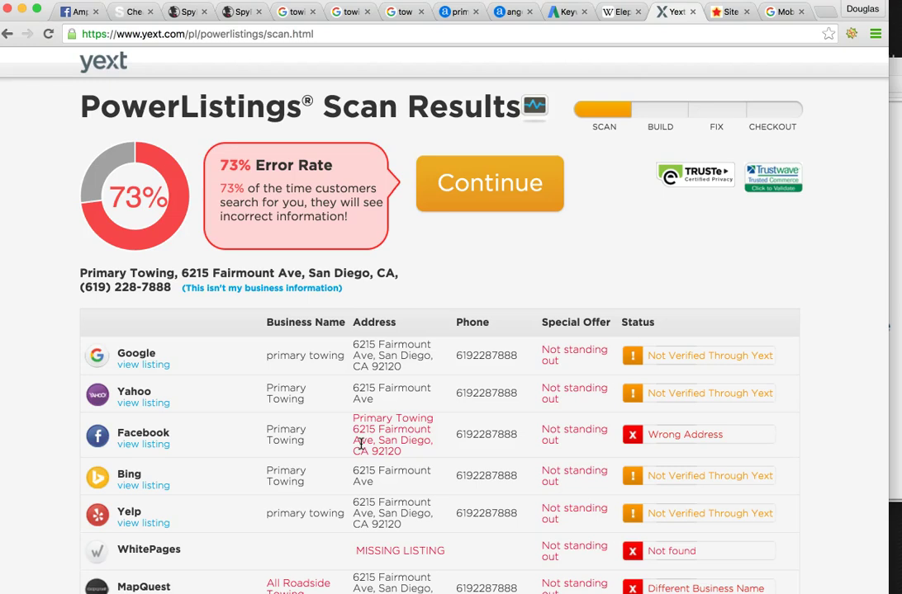
click(378, 433)
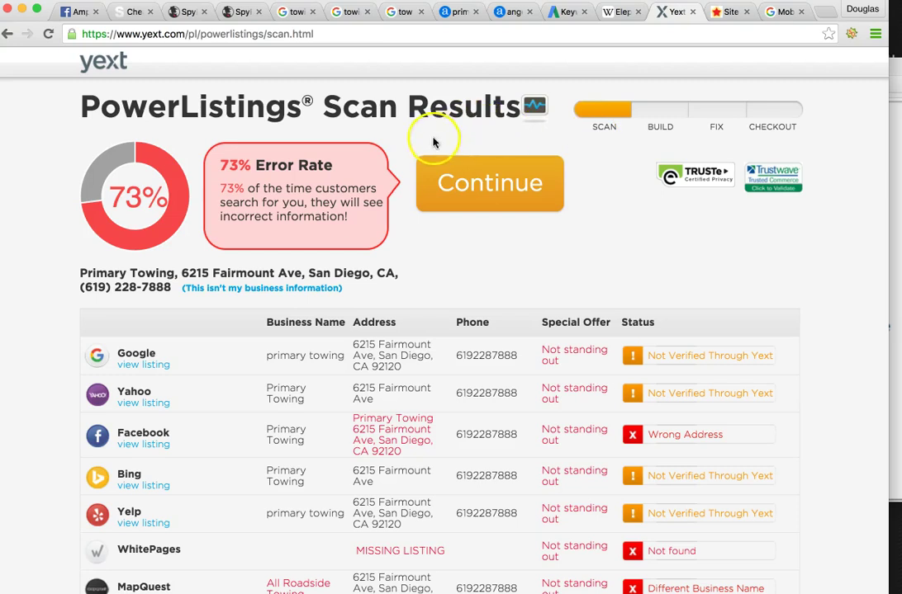
- Review primarytowing.com's backlinks, referring domains, Trust Flow and Citation Flow in the Majestic Site Explorer report
click(725, 14)
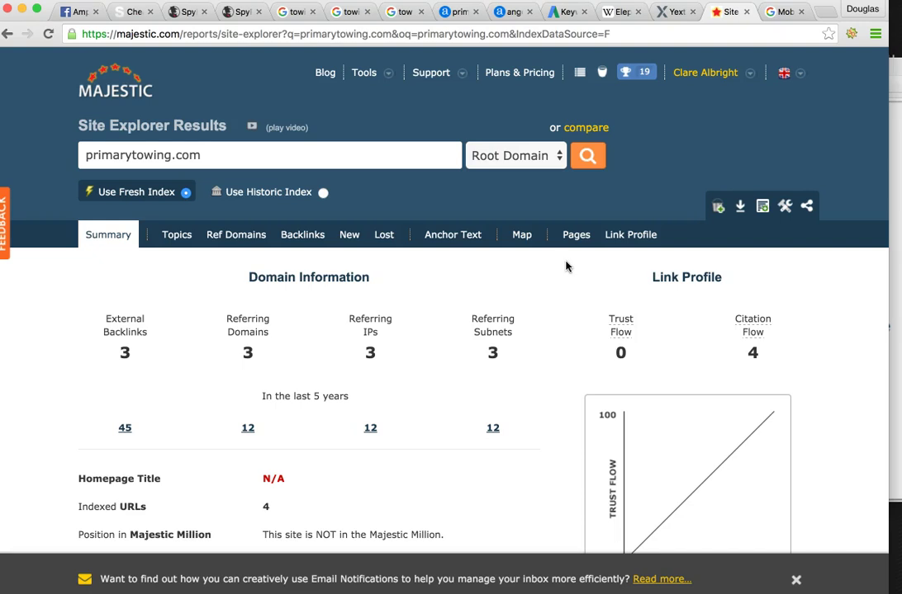
scroll(600, 288, down, 2)
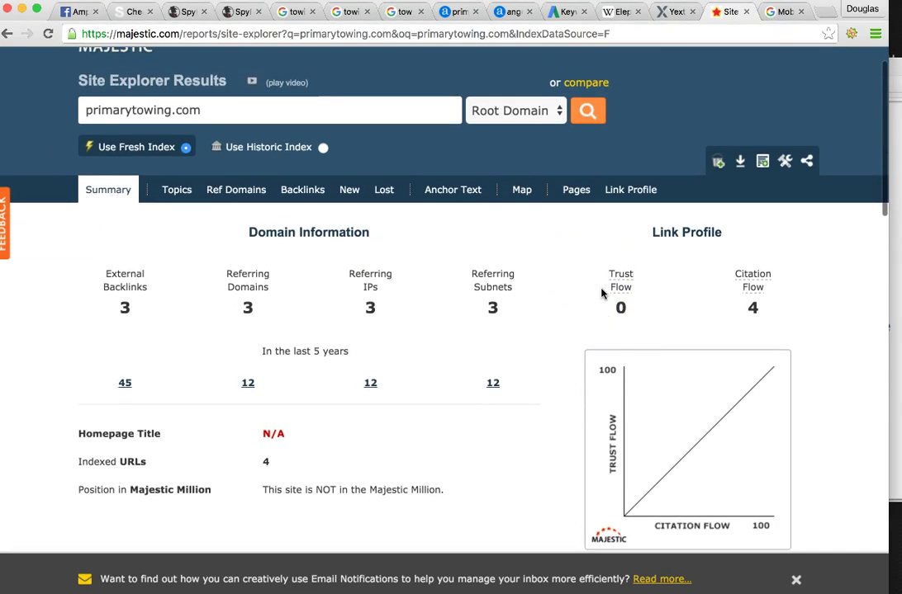
scroll(601, 293, up, 1)
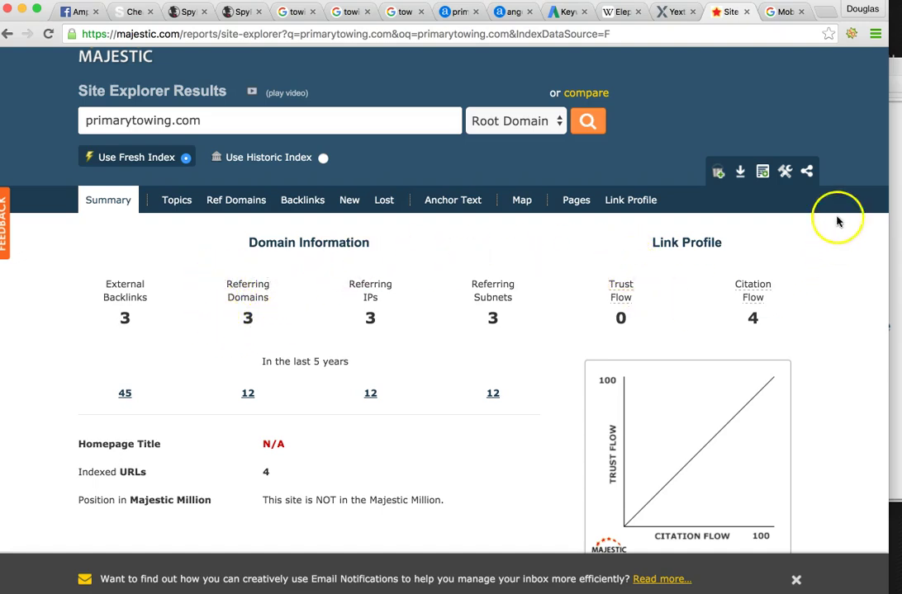
- Switch to the Backlinks Trust Flow (TF) Quality Meter.png chart in Preview, compare links by website quality, and return to the Majestic report
key(super+Tab)
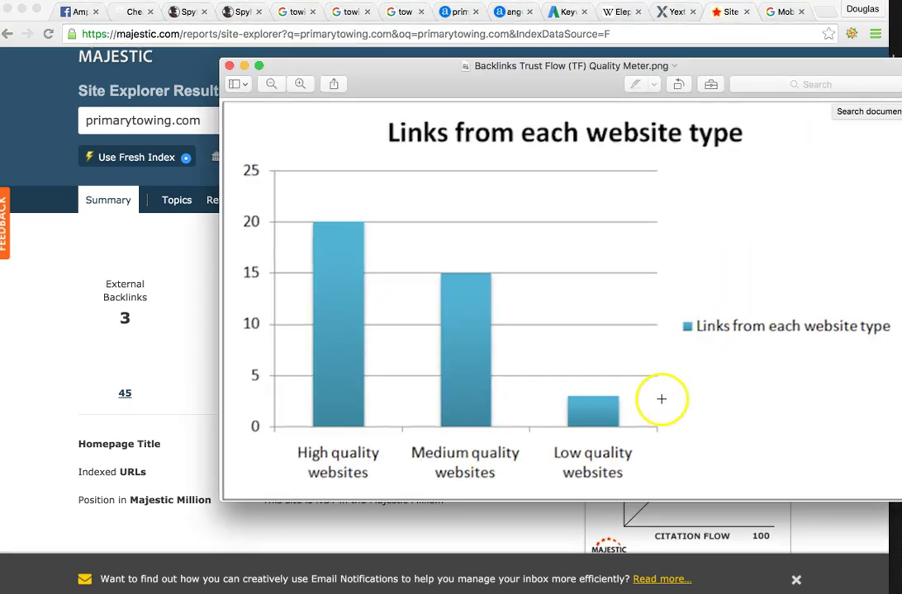
click(186, 373)
click(894, 212)
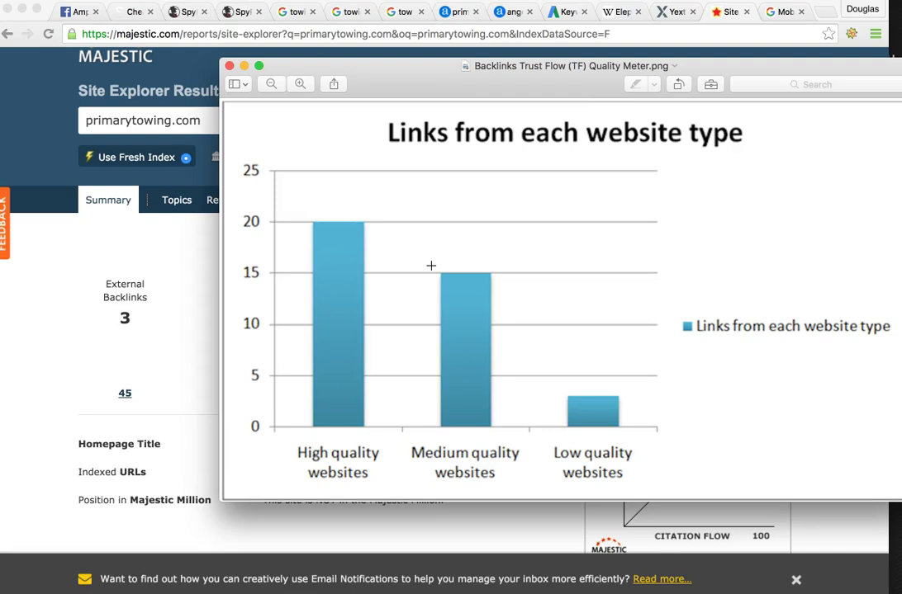
click(329, 219)
click(337, 186)
click(326, 208)
click(169, 285)
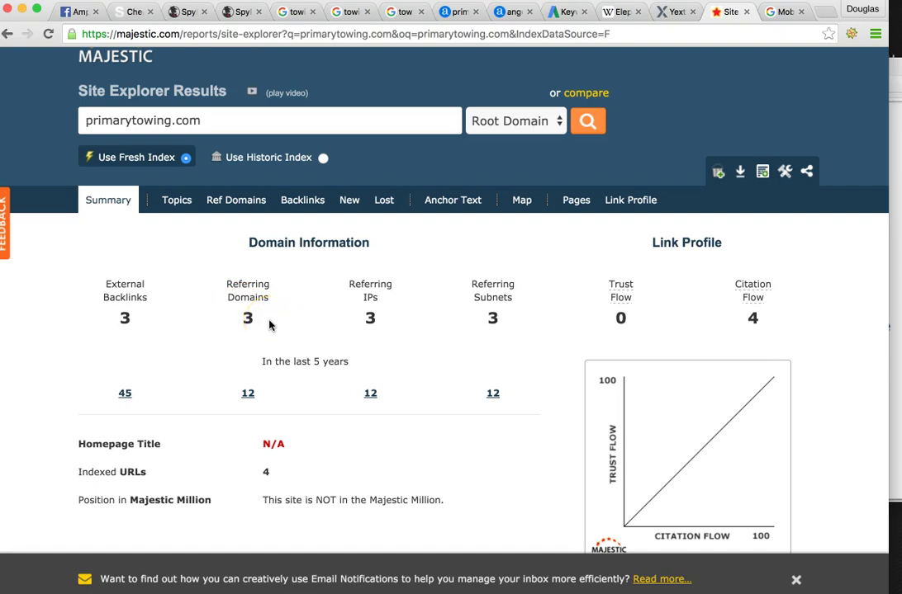
- Review the Google Mobile-Friendly Test result and phone preview for primarytowing.com
click(780, 12)
scroll(480, 388, down, 3)
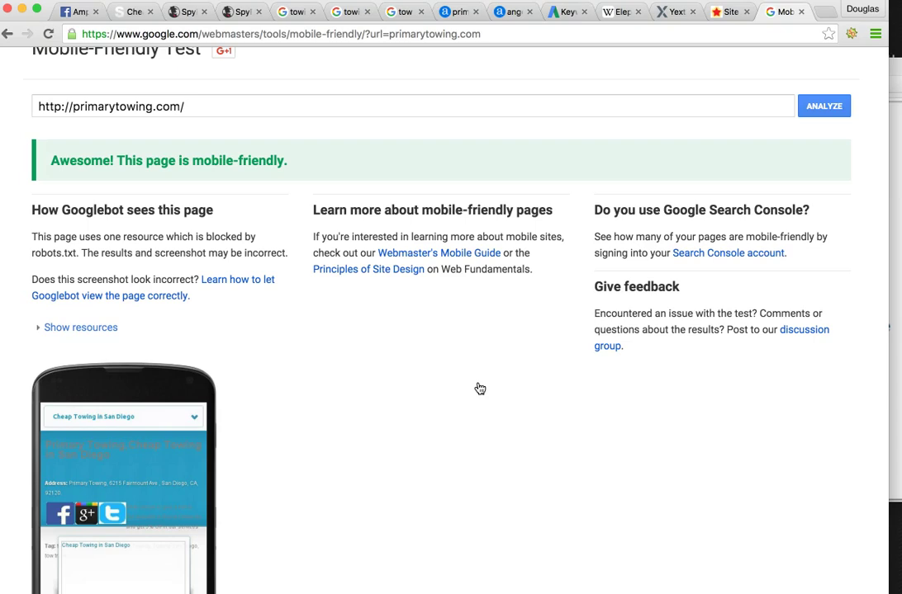
click(486, 393)
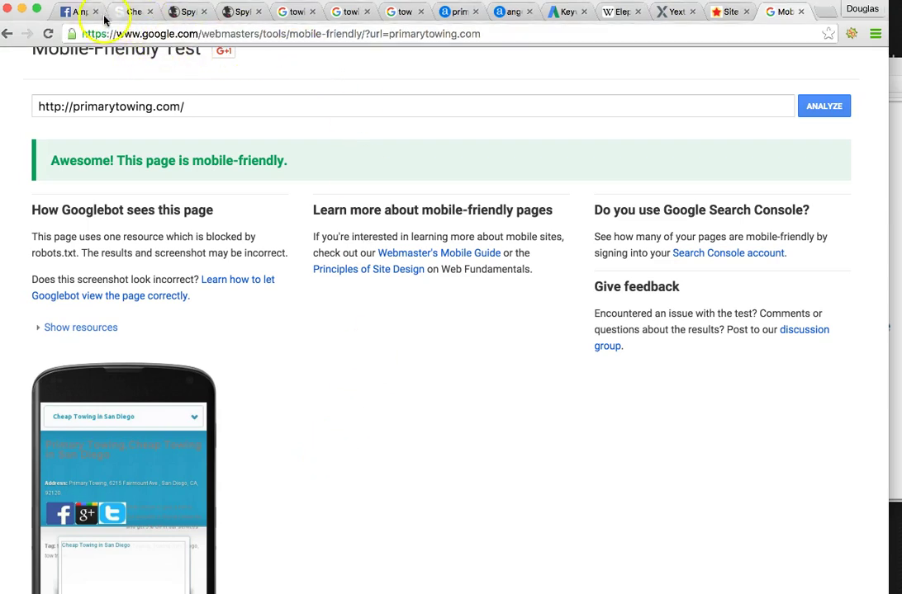
- Return to the primarytowing.com home page and review its header, contact area and opening content
click(129, 12)
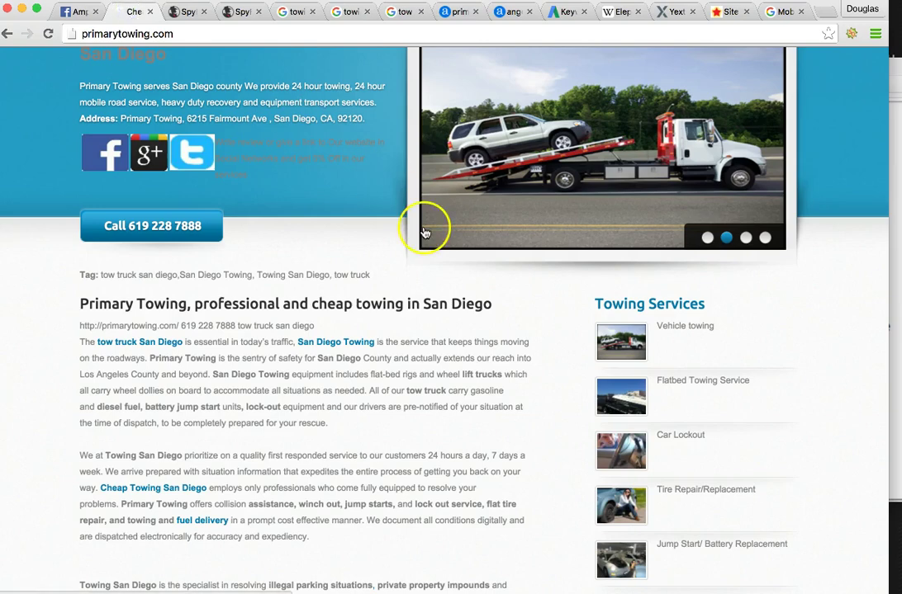
scroll(382, 308, up, 1)
scroll(382, 308, up, 2)
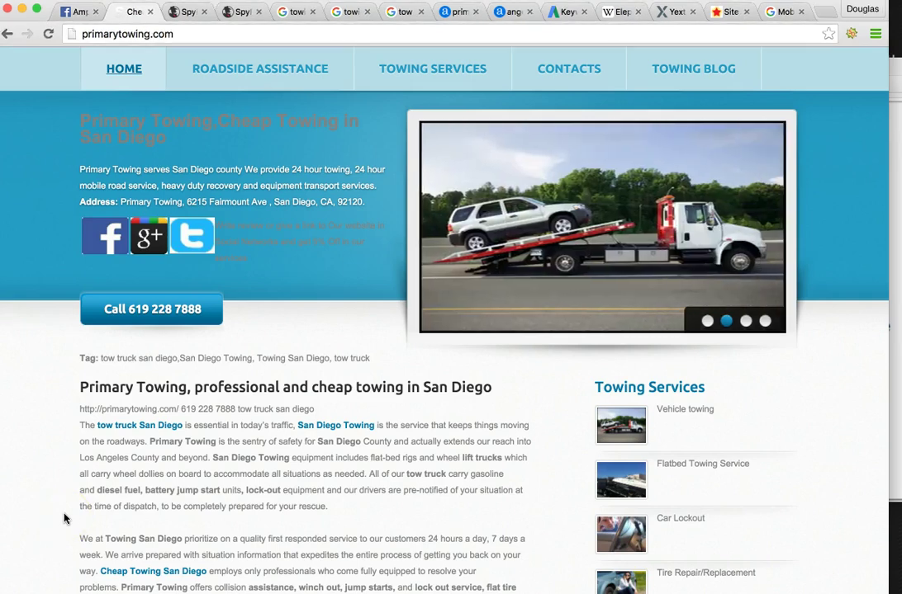
click(64, 518)
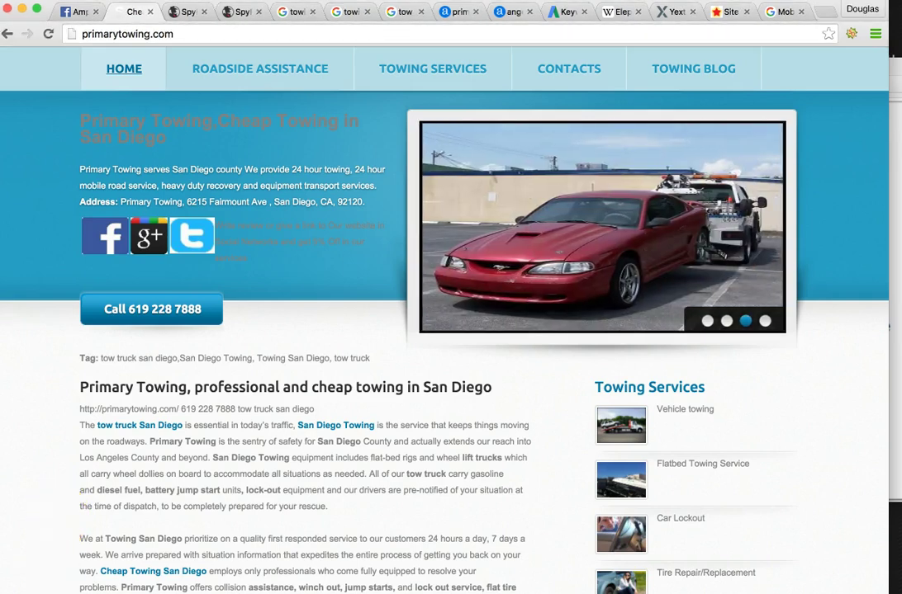